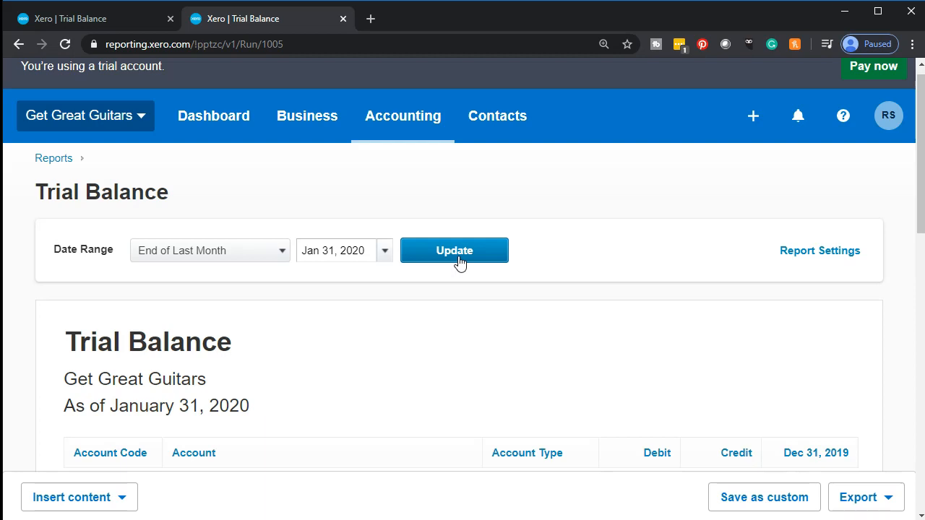
# Step: Review the January 31, 2020 trial balance from the bank accounts down to the total row
pyautogui.scroll(-2, 459, 262)
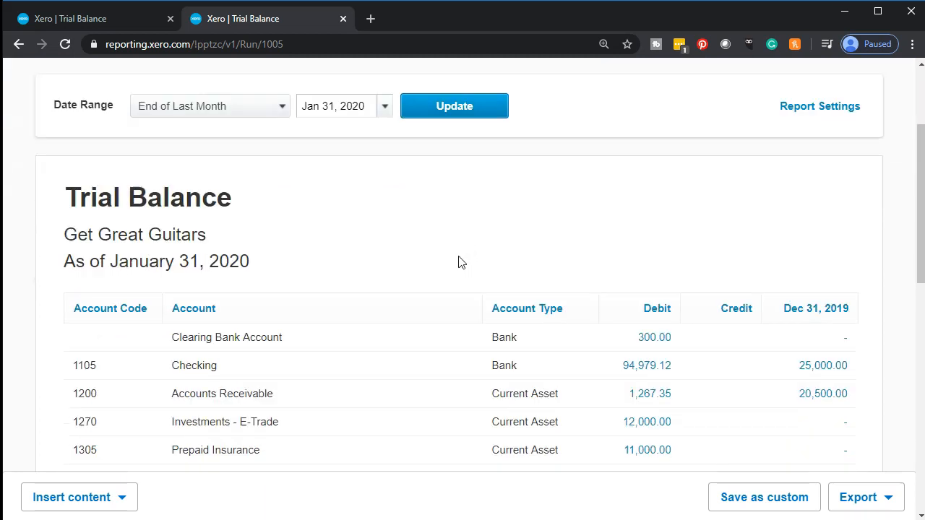
pyautogui.scroll(-1, 458, 261)
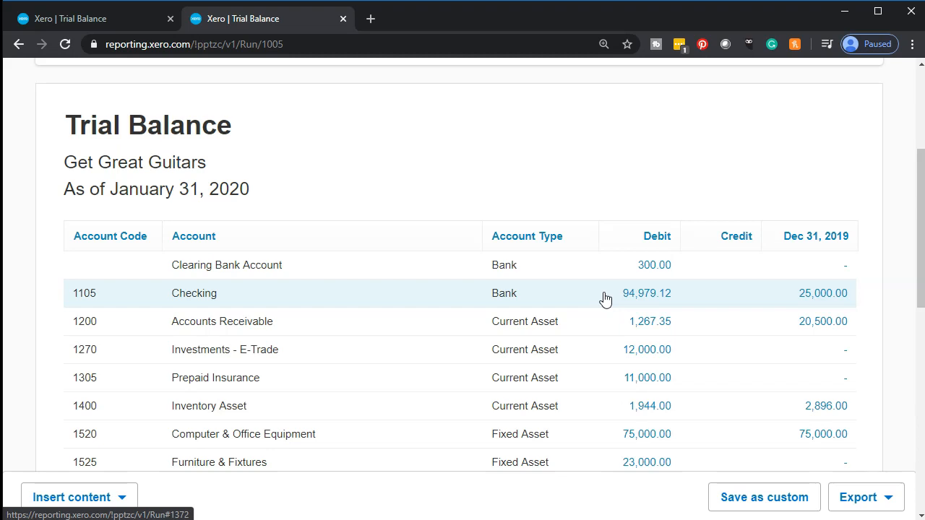
pyautogui.scroll(-8, 605, 299)
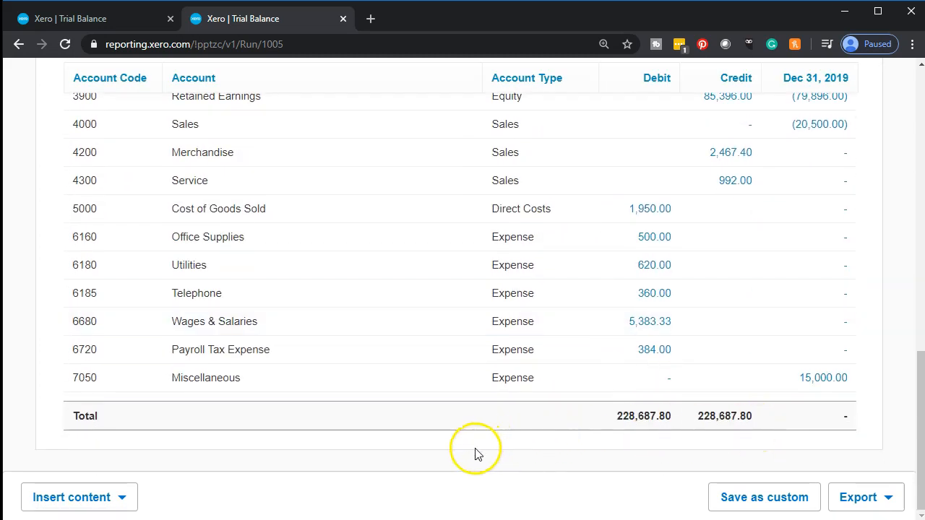
pyautogui.scroll(4, 425, 454)
pyautogui.scroll(5, 425, 454)
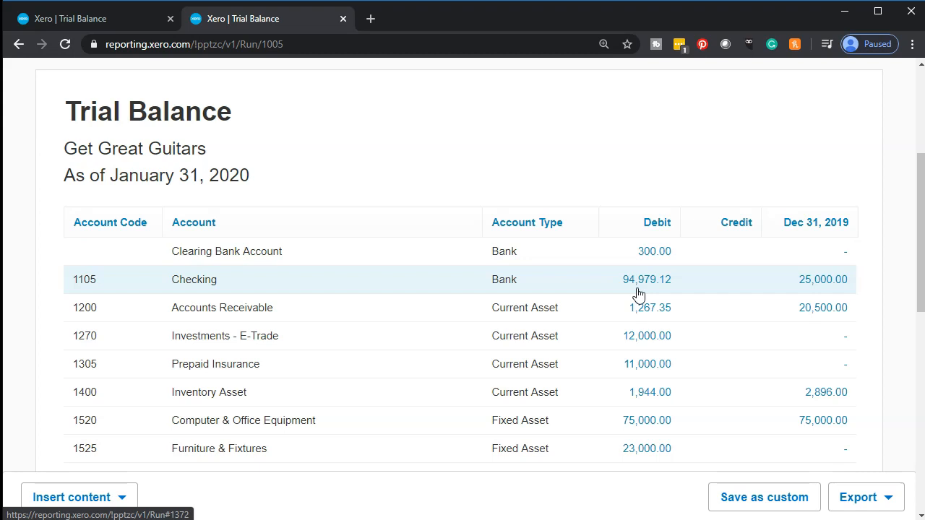
# Step: Switch to QuickBooks Desktop and look over its home page
pyautogui.click(672, 505)
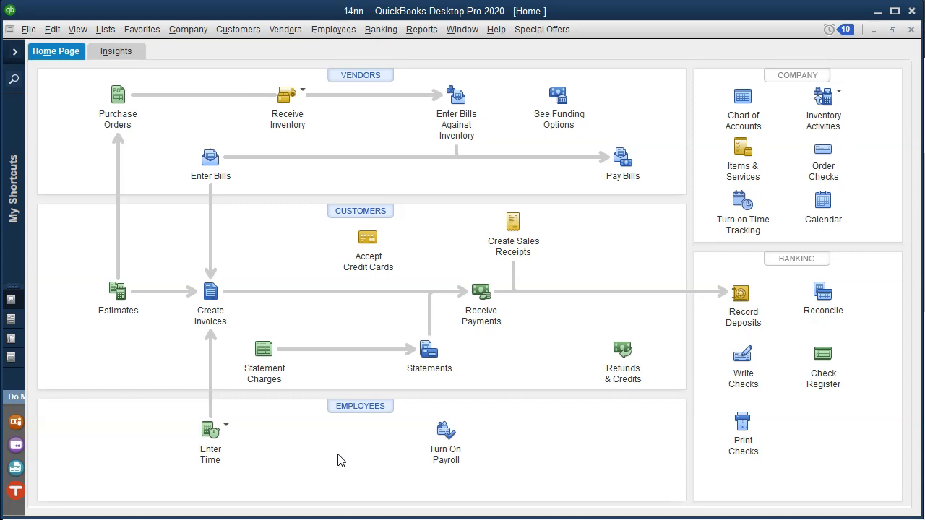
pyautogui.click(243, 487)
pyautogui.click(331, 473)
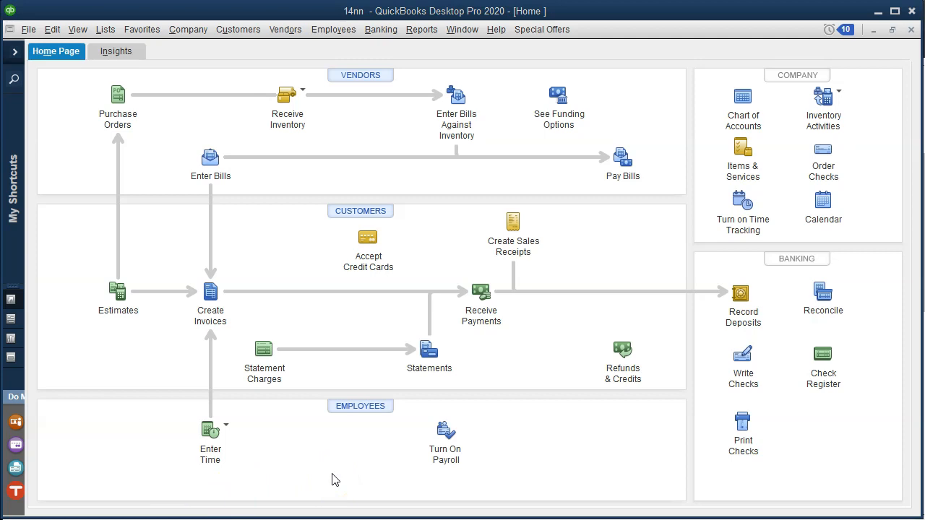
pyautogui.click(203, 490)
pyautogui.click(206, 490)
# Step: Switch to the bank statement workbook in Excel and trace the January summary from the January 1 balance to the January 31 balance
pyautogui.click(877, 13)
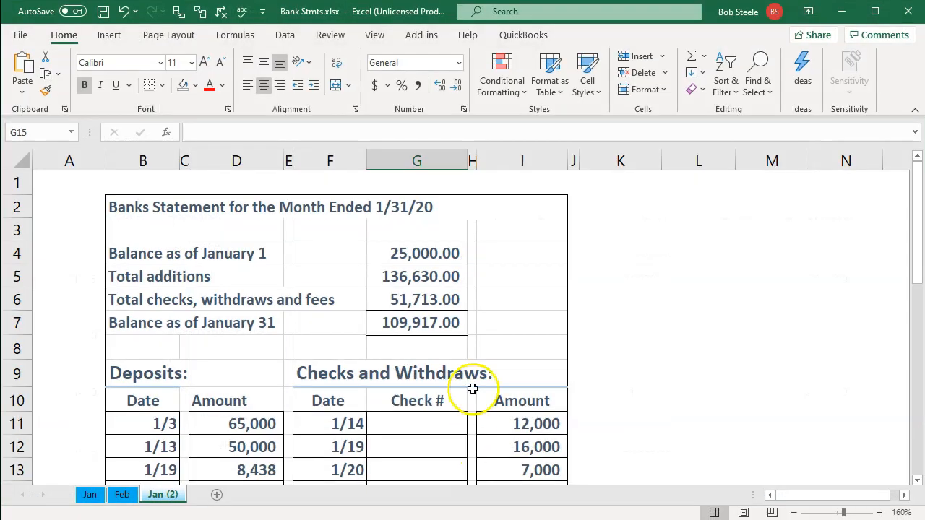
pyautogui.click(466, 355)
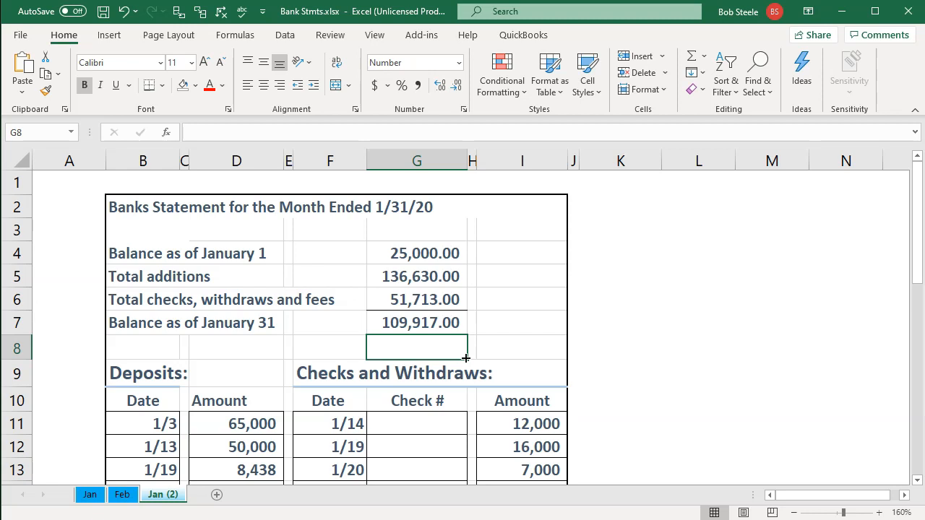
pyautogui.click(433, 259)
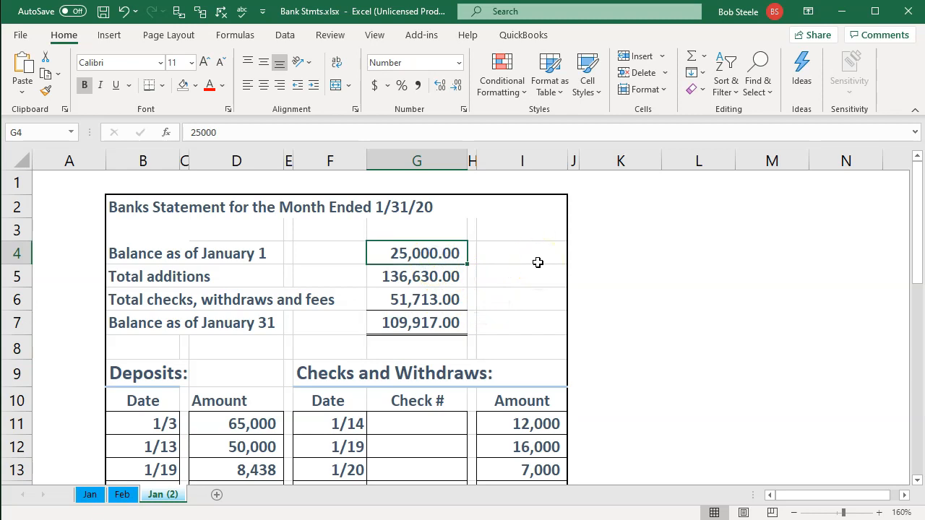
pyautogui.press('Down')
pyautogui.press('Down')
pyautogui.press('Down')
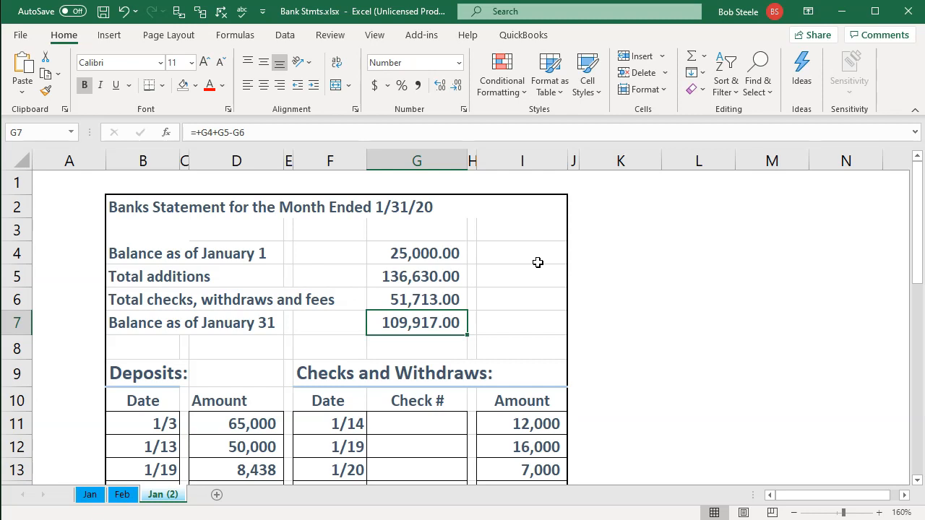
pyautogui.click(440, 253)
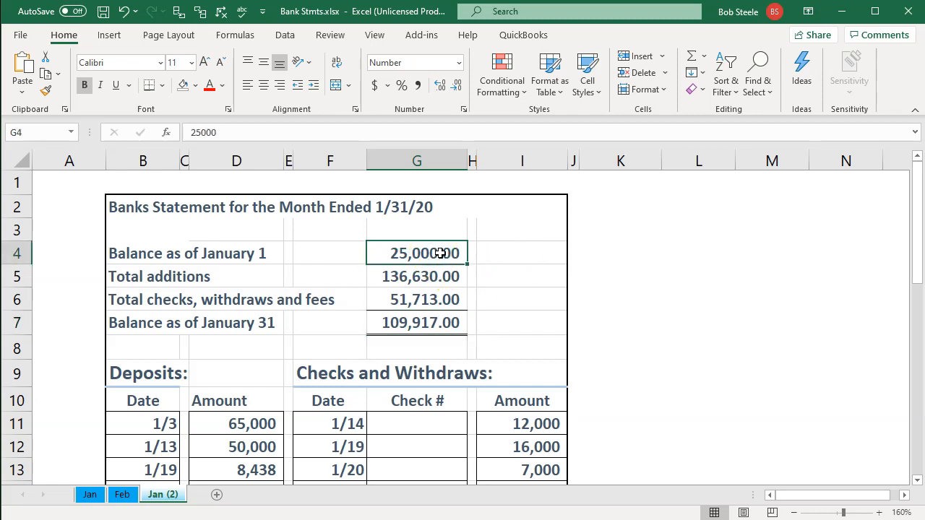
pyautogui.press('Down')
pyautogui.press('Down')
pyautogui.press('Down')
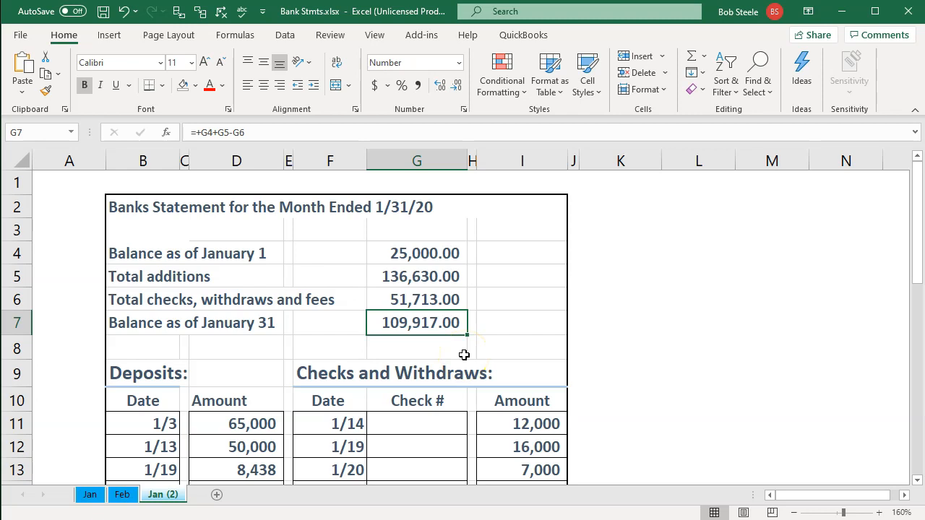
pyautogui.press('Down')
pyautogui.press('Up')
# Step: Check the Checking balance on the Xero trial balance against the bank statement, and return to the Excel workbook
pyautogui.moveTo(605, 519)
pyautogui.click(681, 499)
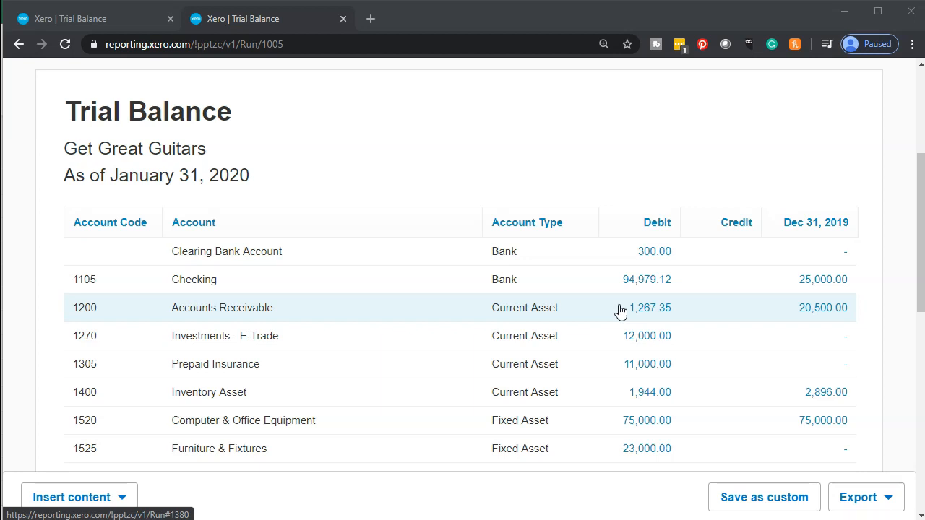
pyautogui.click(843, 11)
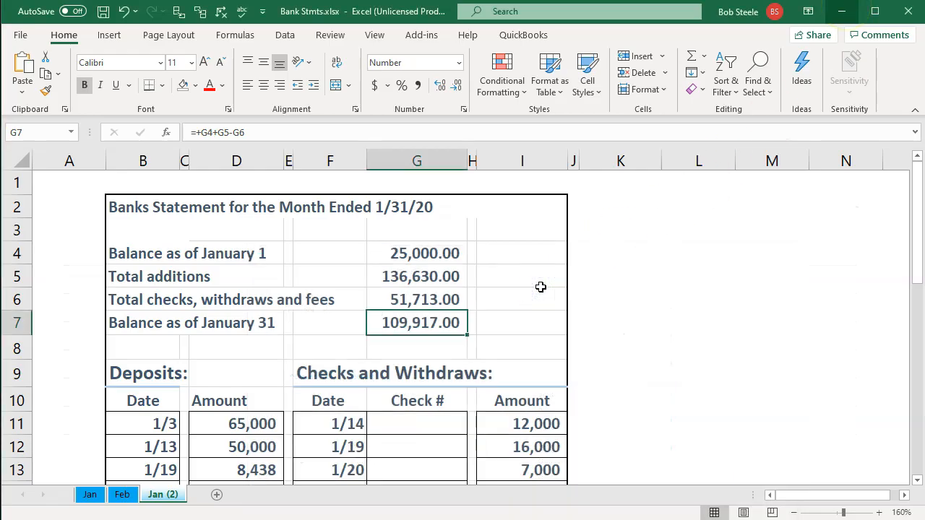
# Step: Examine the January statement's deposits, its checks and withdrawals, and the January 31 ending balance
pyautogui.scroll(-1, 540, 287)
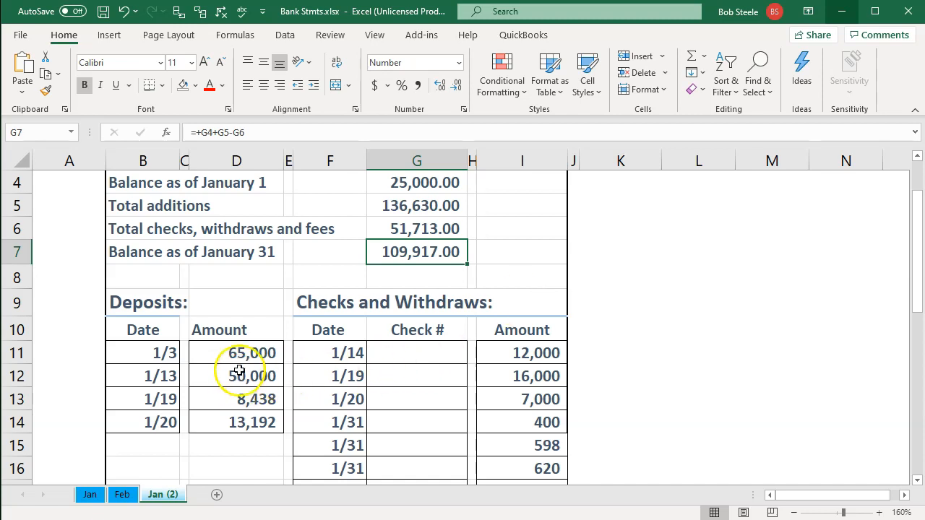
pyautogui.moveTo(239, 348); pyautogui.dragTo(239, 415)
pyautogui.click(384, 389)
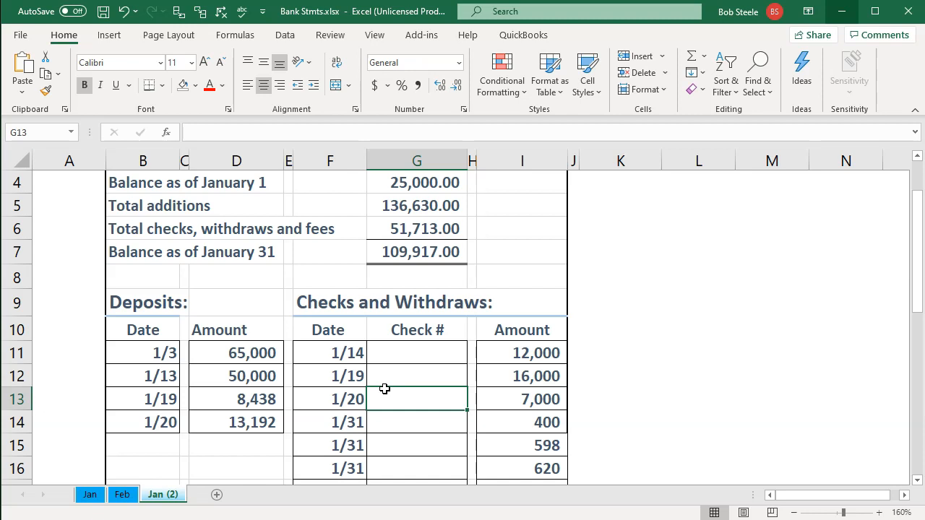
pyautogui.click(352, 400)
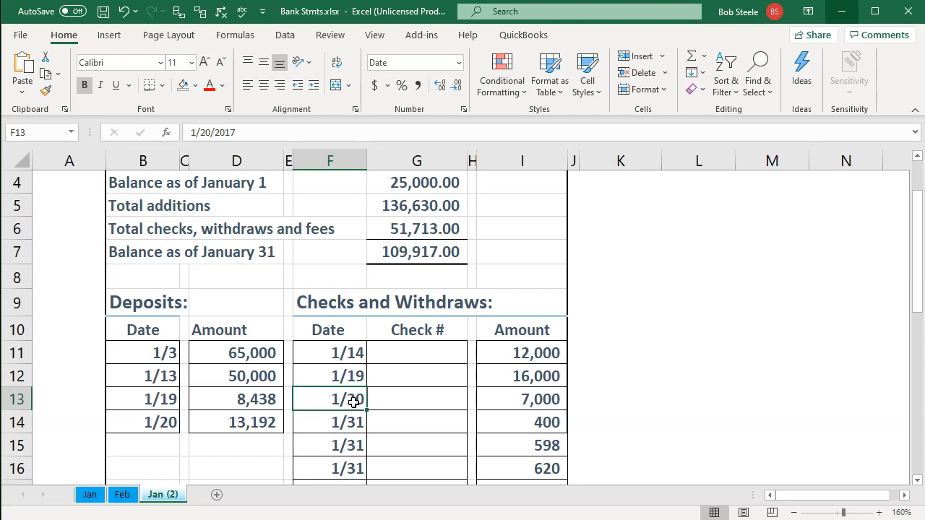
pyautogui.scroll(1, 421, 355)
pyautogui.click(427, 322)
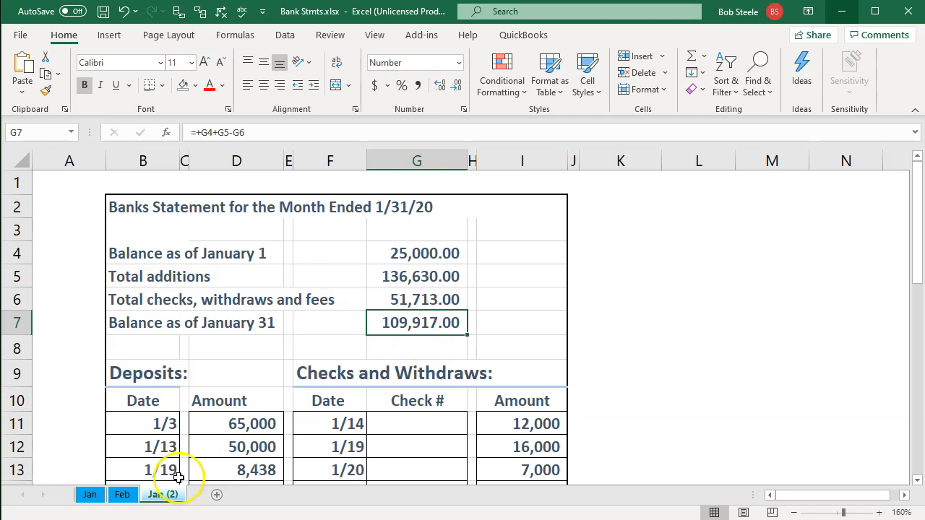
pyautogui.click(46, 519)
pyautogui.scroll(-2, 336, 293)
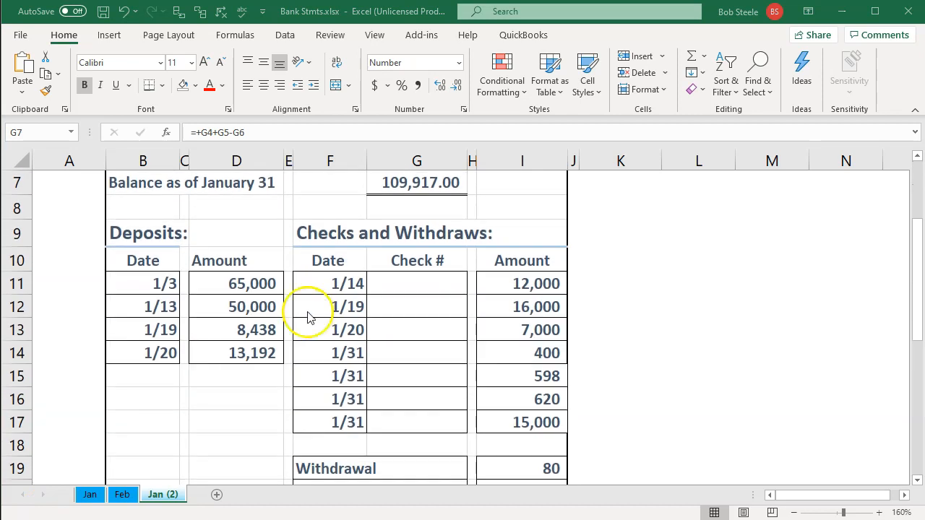
pyautogui.click(260, 284)
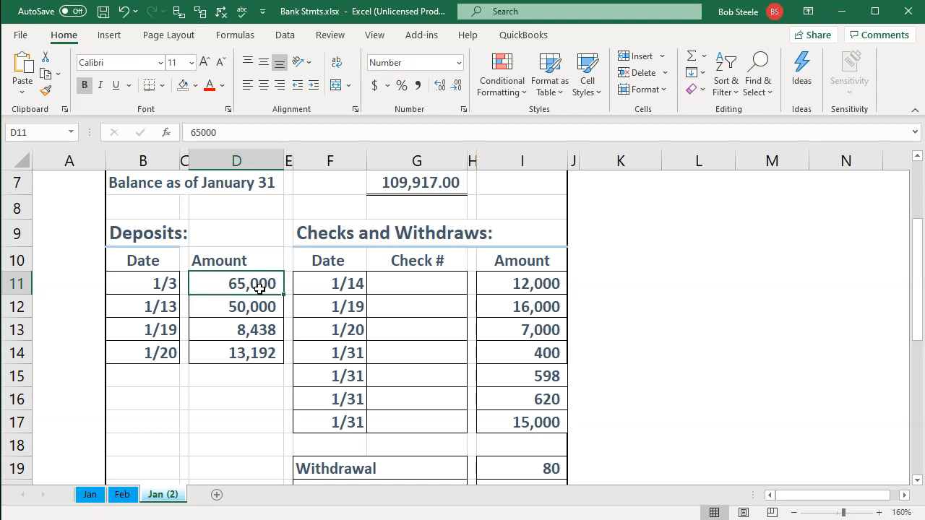
# Step: Switch to Xero and open the Dashboard in the browser tab holding the December 31, 2019 trial balance
pyautogui.click(593, 519)
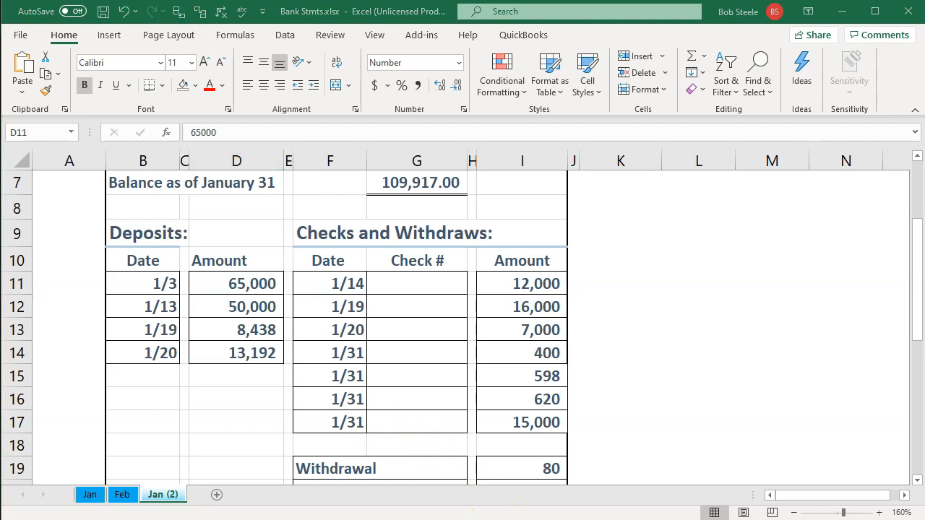
pyautogui.click(669, 498)
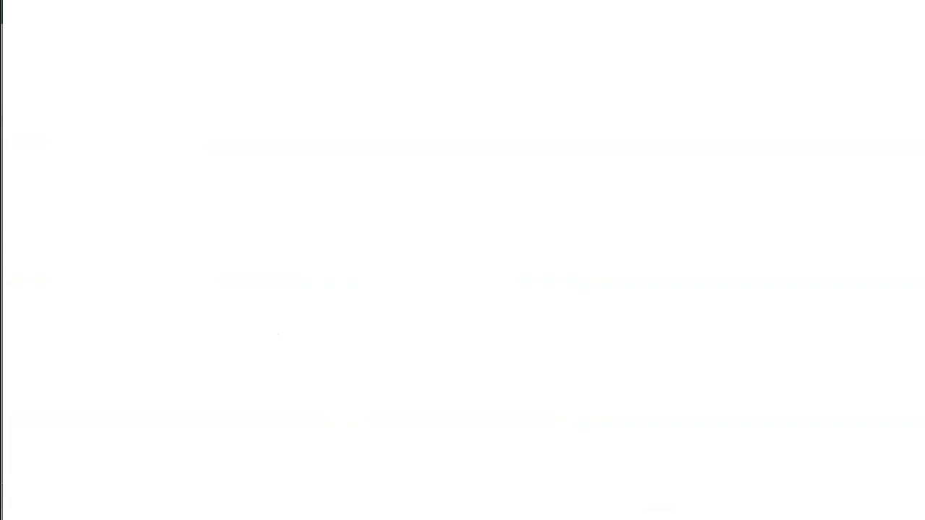
pyautogui.scroll(4, 202, 118)
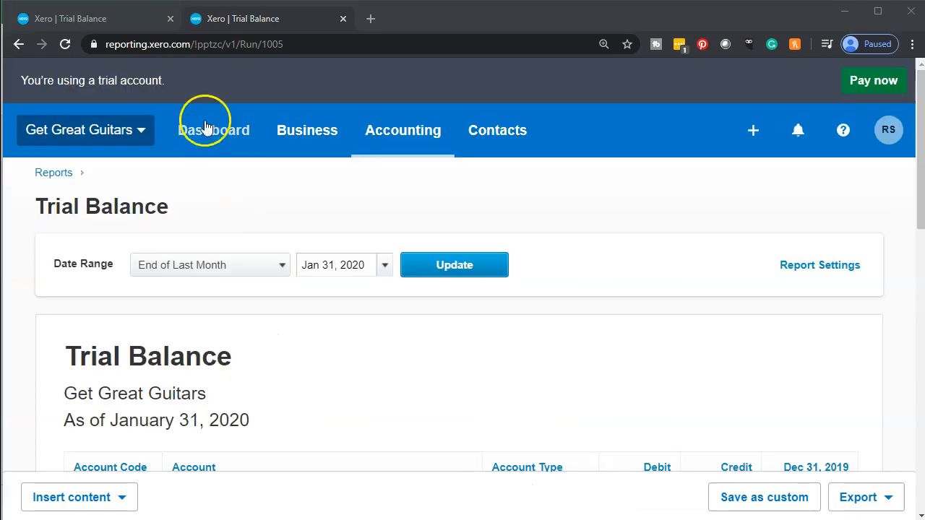
pyautogui.click(122, 26)
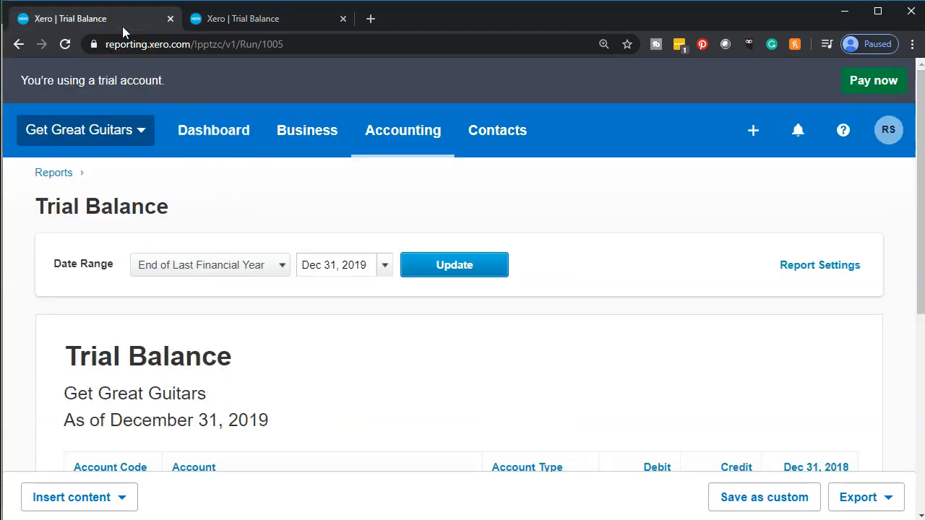
pyautogui.click(227, 149)
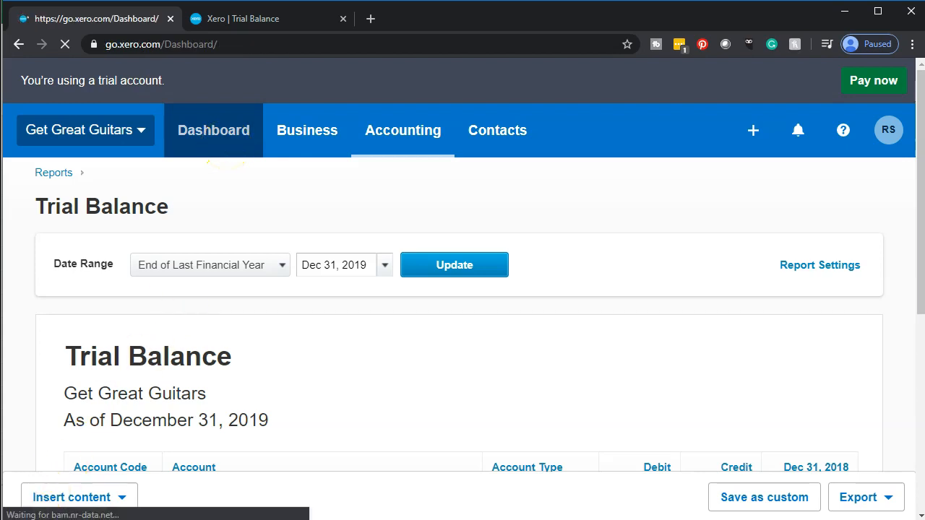
# Step: Find the Checking account on the dashboard and open its account transactions
pyautogui.scroll(-5, 107, 351)
pyautogui.scroll(-2, 106, 352)
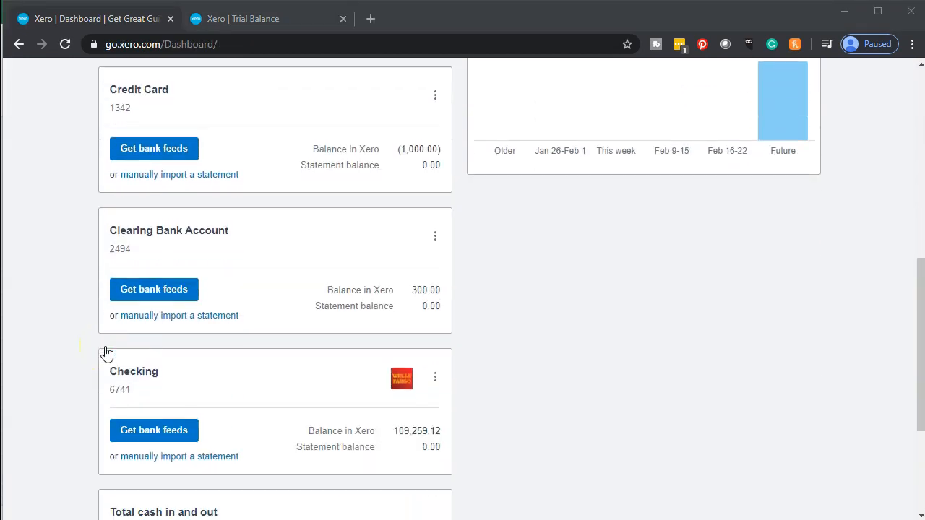
pyautogui.scroll(-2, 106, 353)
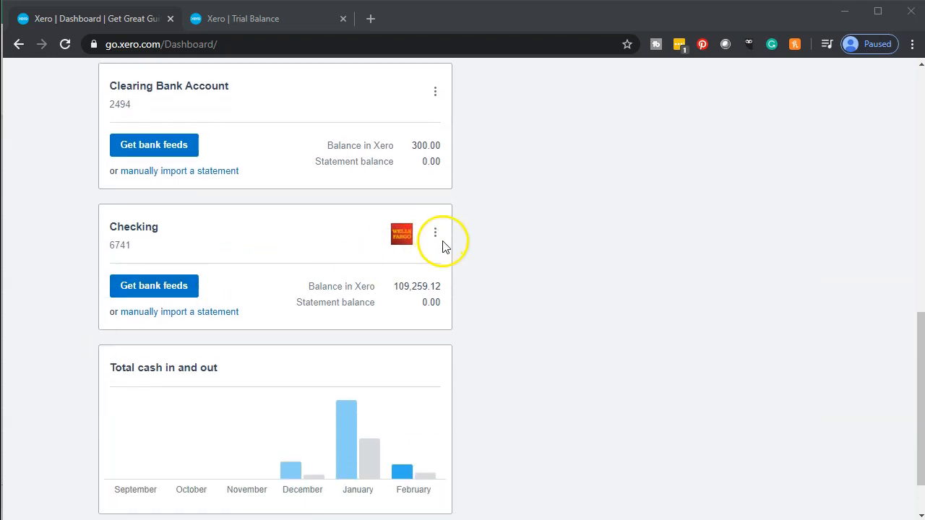
pyautogui.click(438, 234)
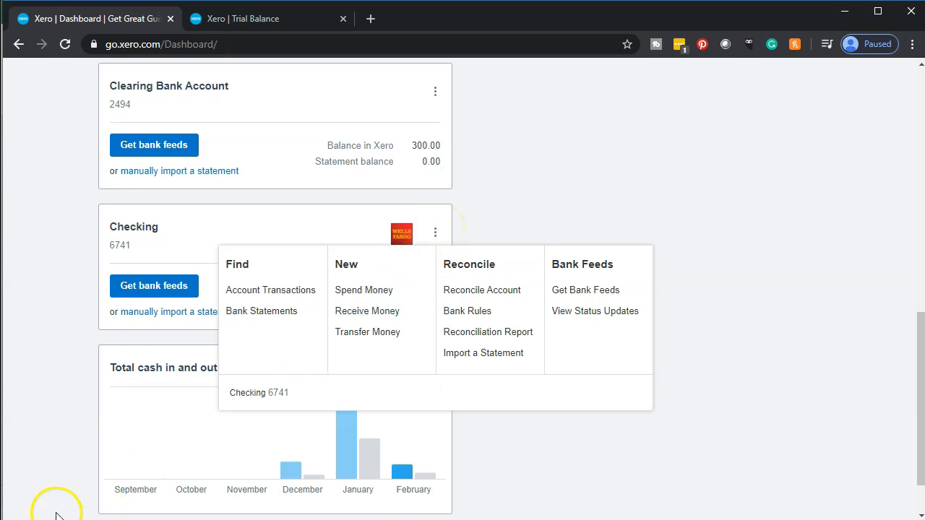
pyautogui.click(255, 290)
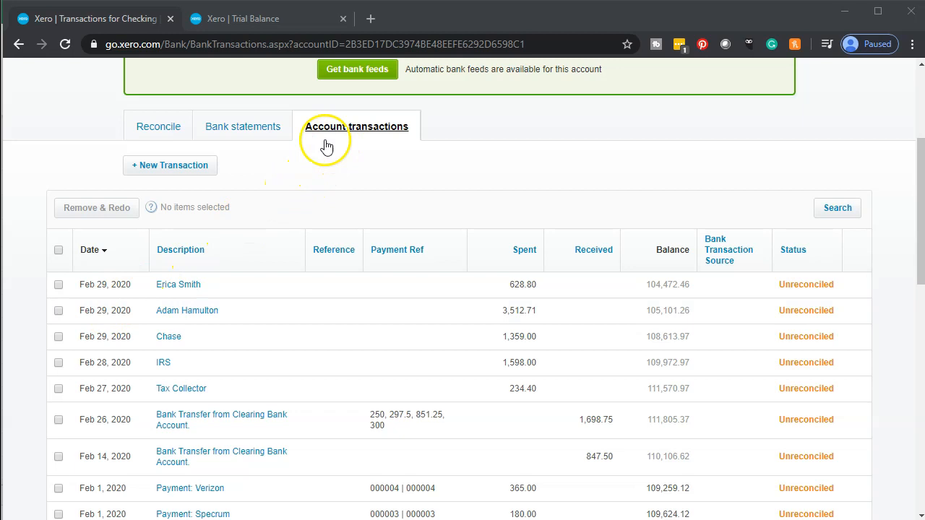
# Step: View the Checking account's Reconcile page and its bank statements
pyautogui.click(166, 134)
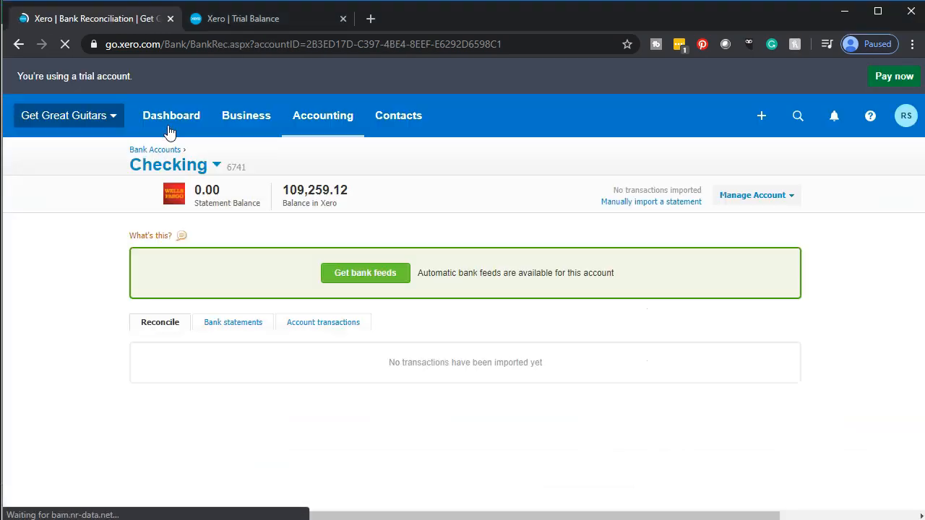
pyautogui.scroll(-1, 206, 200)
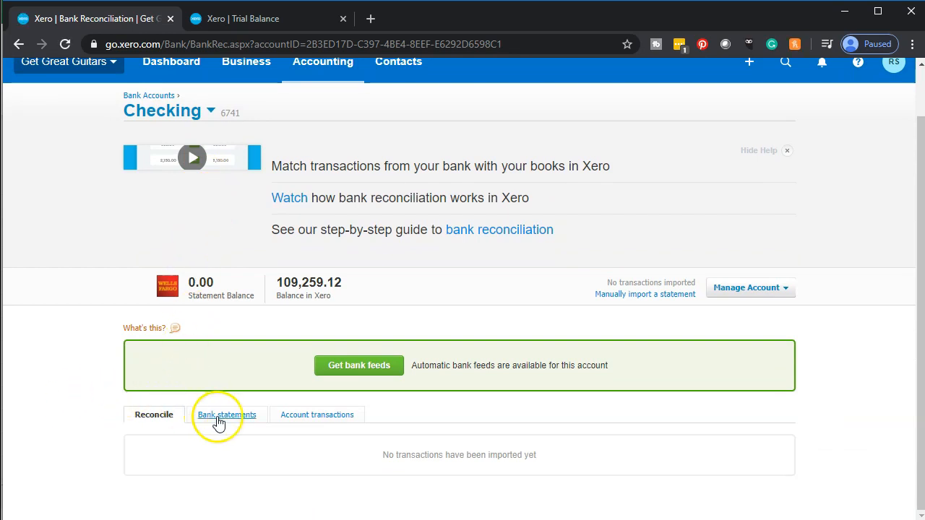
pyautogui.click(218, 422)
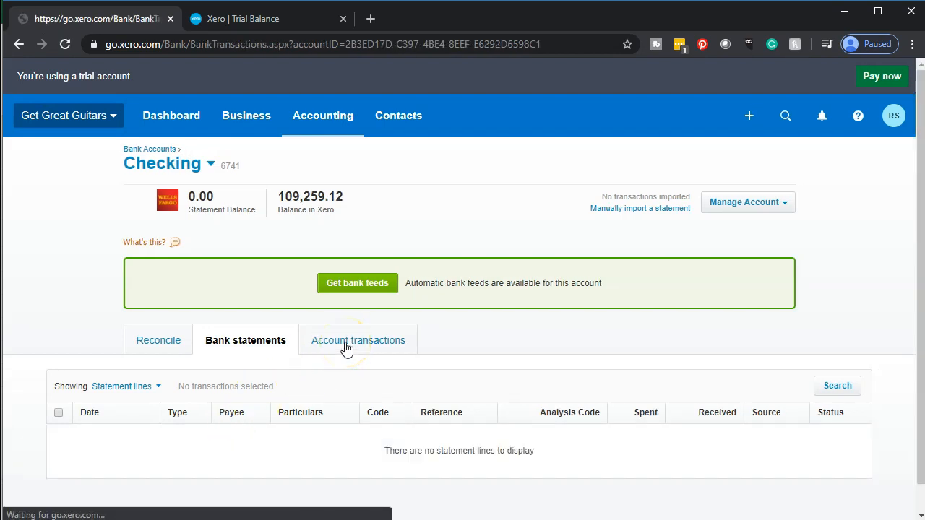
# Step: Return to the Checking account's transactions and look through the list back to the January entries
pyautogui.click(305, 359)
pyautogui.click(63, 305)
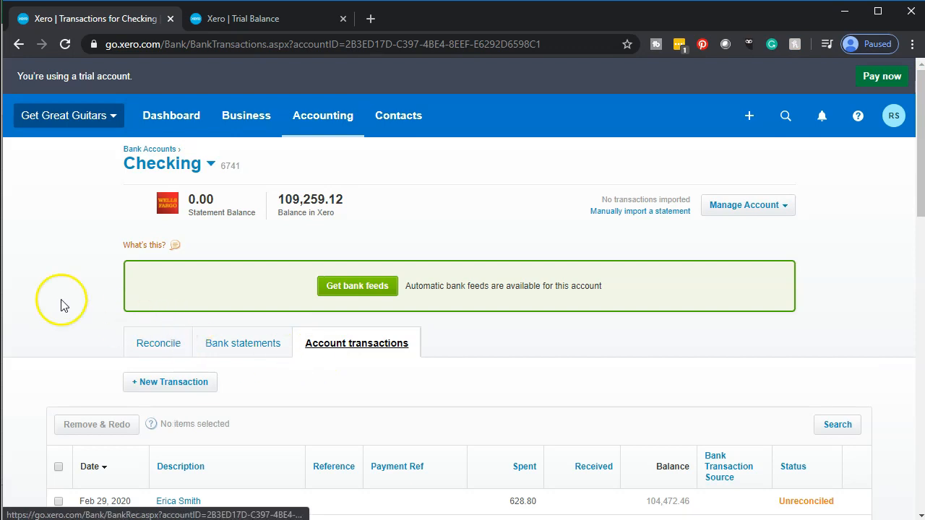
pyautogui.scroll(-3, 62, 306)
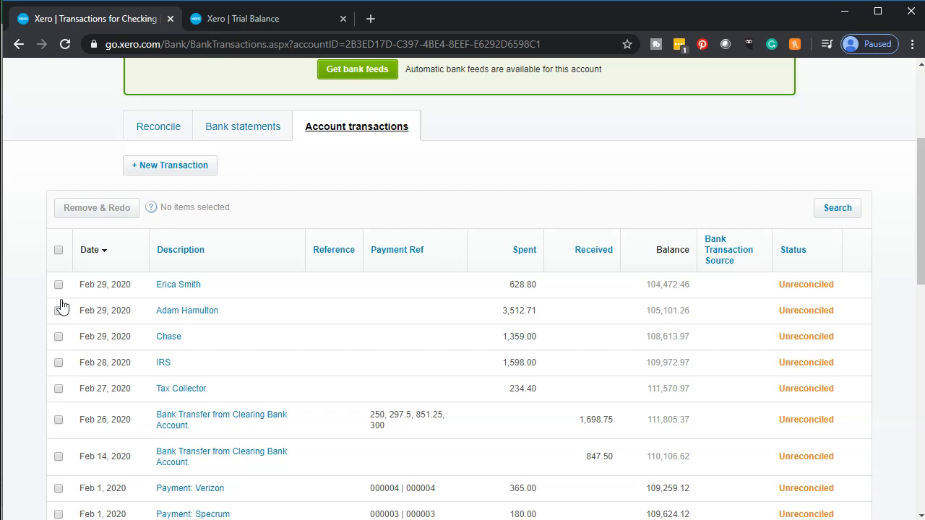
pyautogui.scroll(-10, 124, 308)
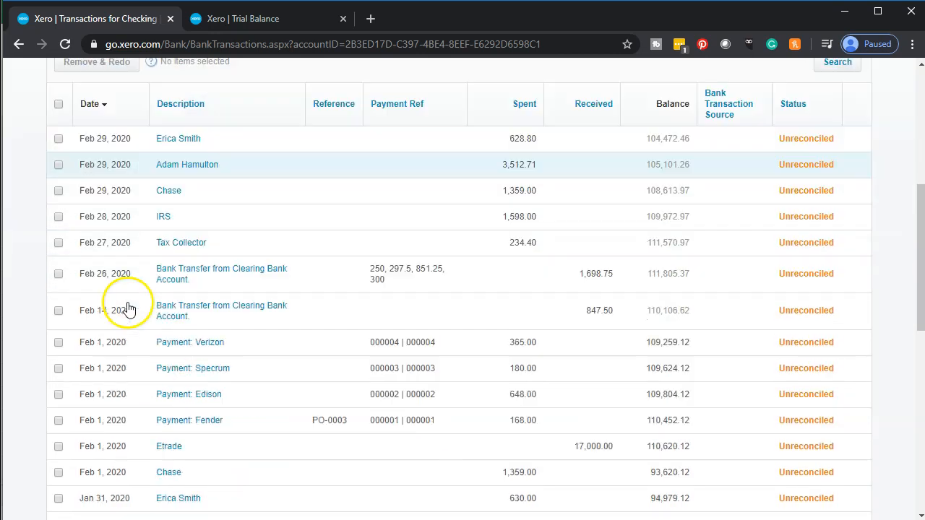
# Step: Compare the January 1 balance and the 1/3 deposit on the Excel bank statement with the earliest Checking transactions in Xero
pyautogui.scroll(-1, 128, 309)
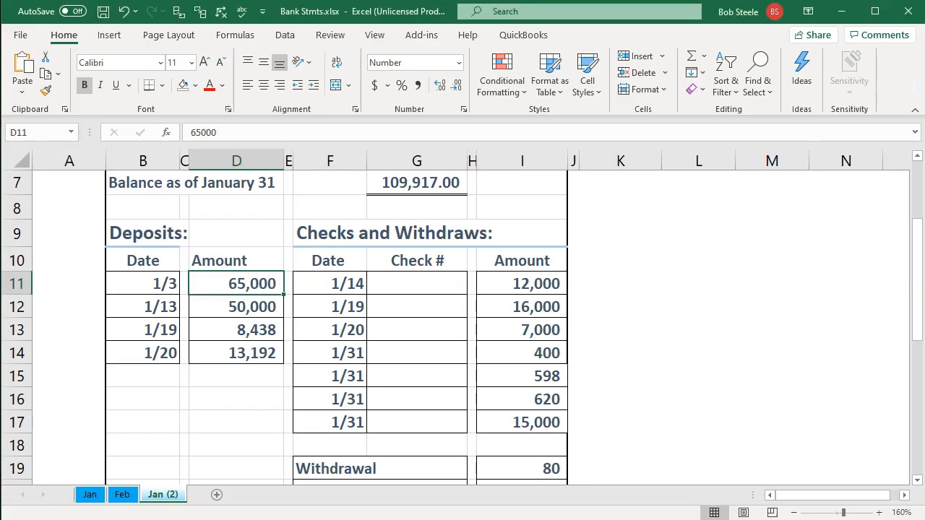
pyautogui.click(432, 264)
pyautogui.scroll(2, 432, 262)
pyautogui.click(432, 258)
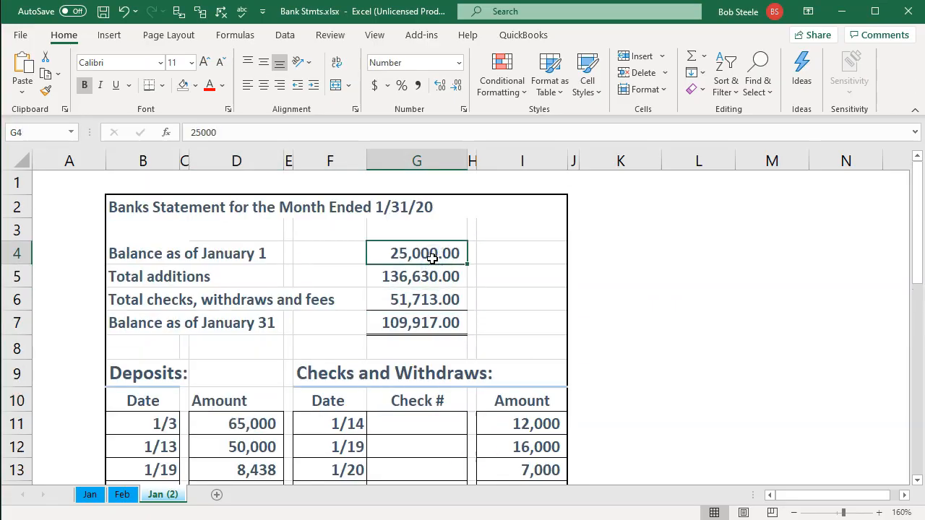
pyautogui.scroll(-2, 432, 259)
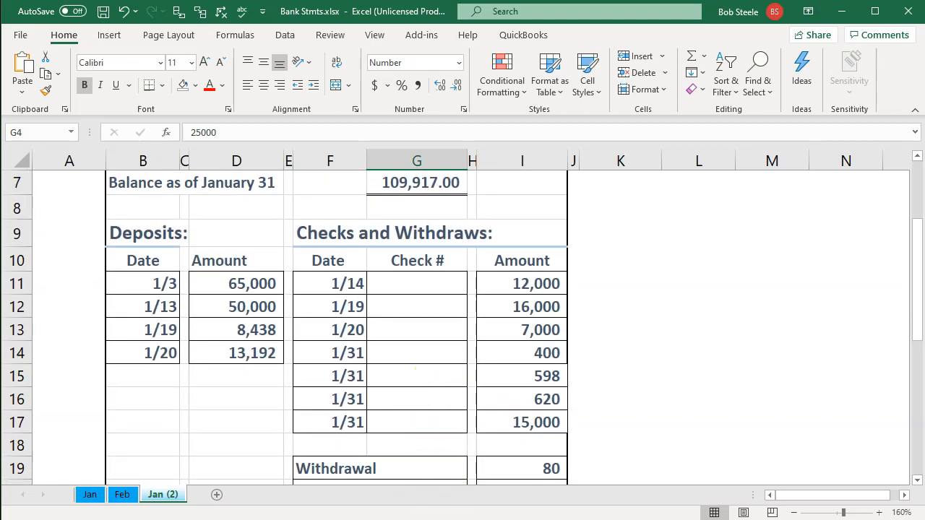
pyautogui.click(472, 519)
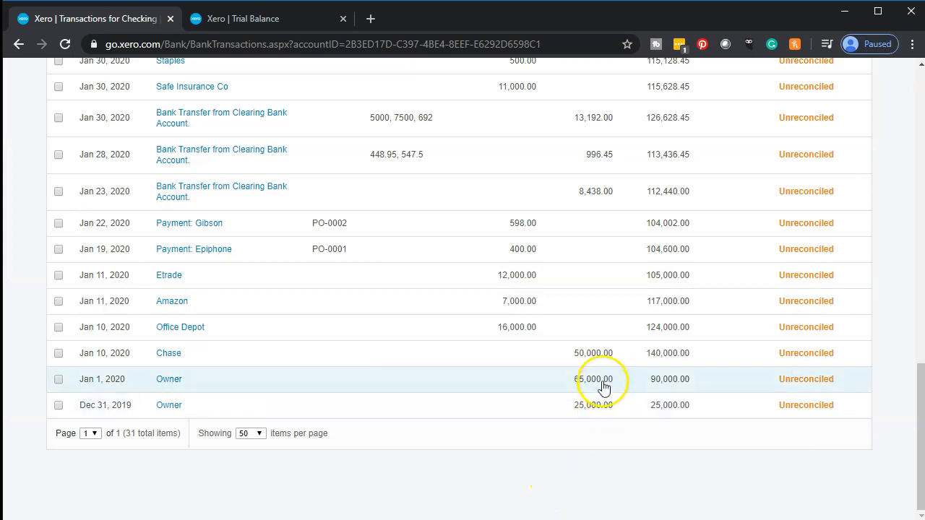
pyautogui.click(472, 519)
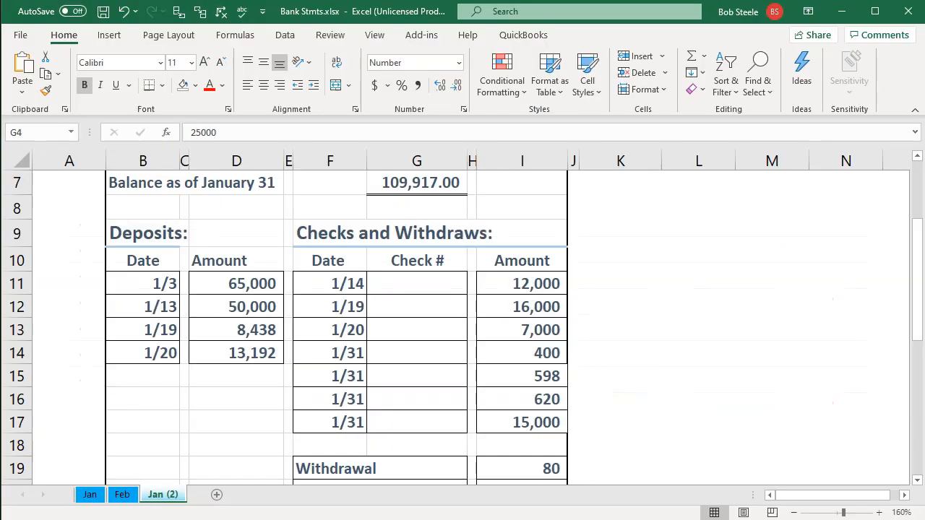
pyautogui.click(264, 291)
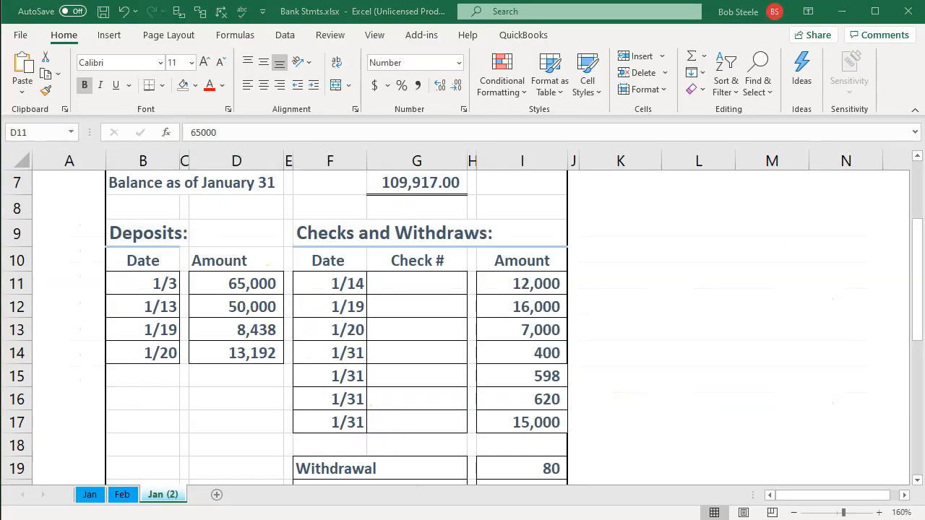
pyautogui.click(472, 519)
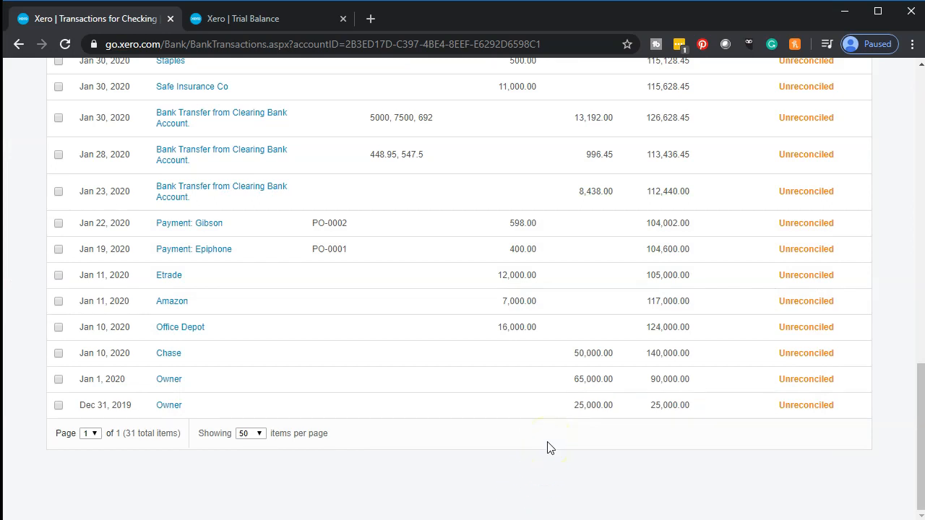
# Step: Enable the Mark as Reconciled option for the Checking account's transactions through Xero's help options
pyautogui.scroll(9, 815, 447)
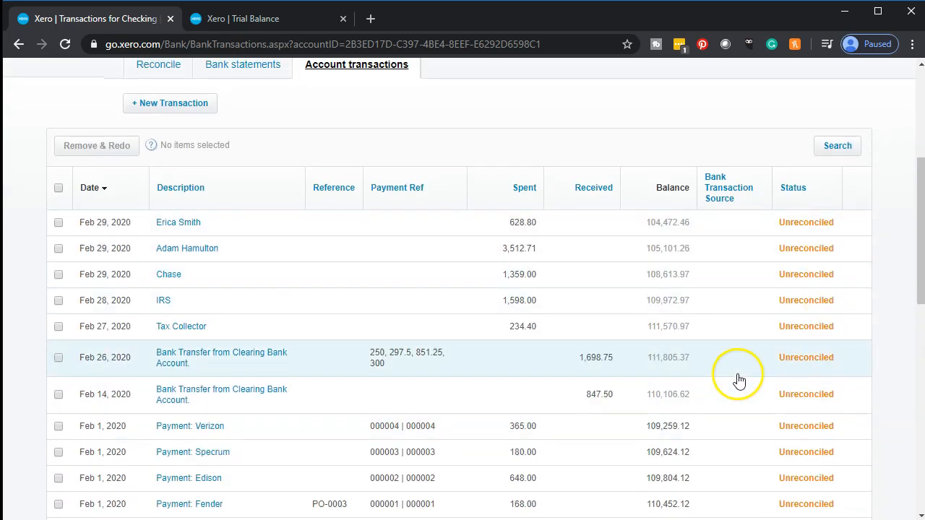
pyautogui.scroll(4, 739, 380)
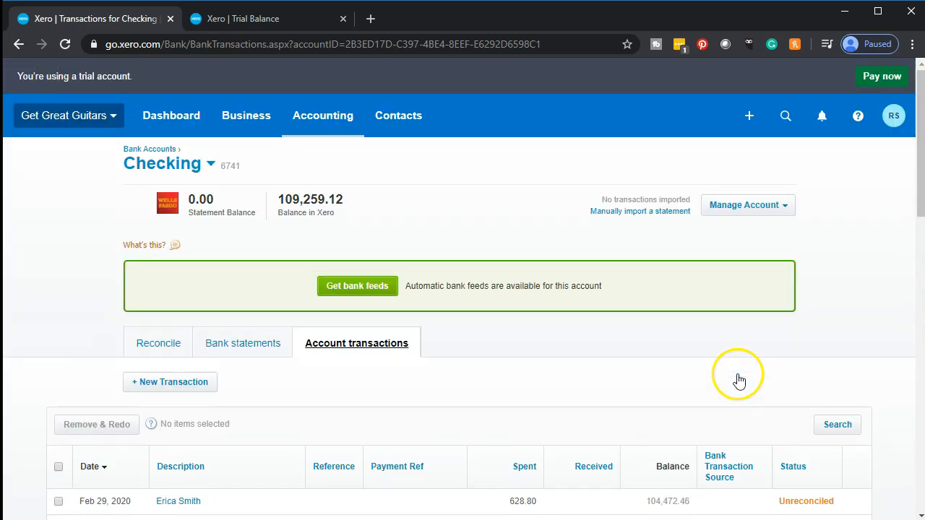
pyautogui.click(858, 117)
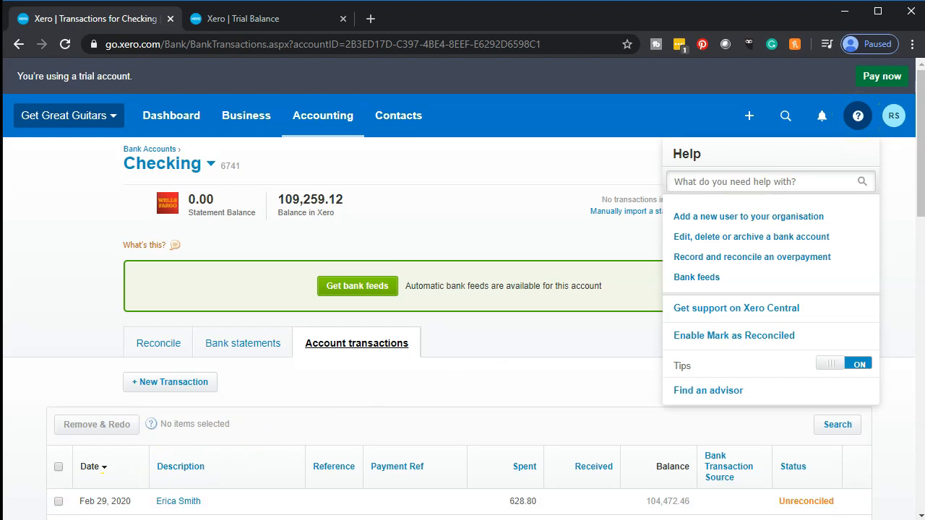
pyautogui.click(712, 344)
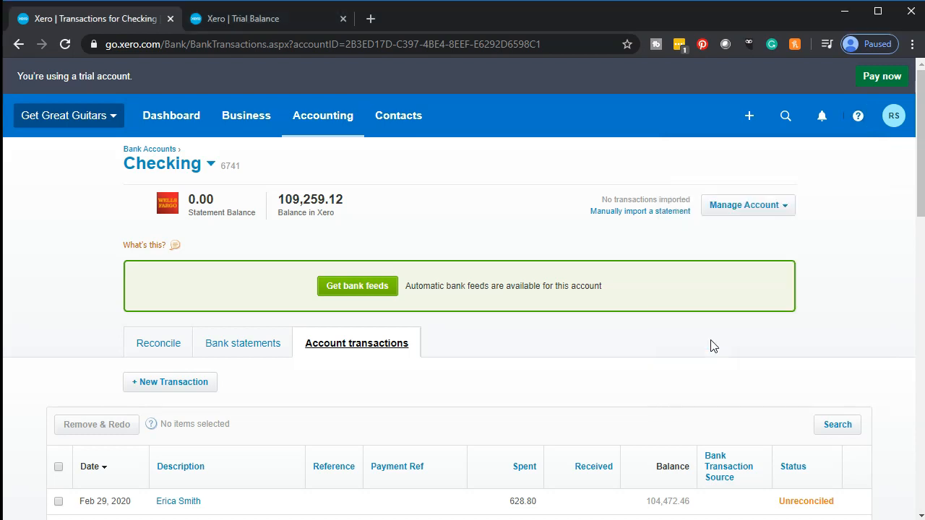
pyautogui.scroll(-4, 711, 345)
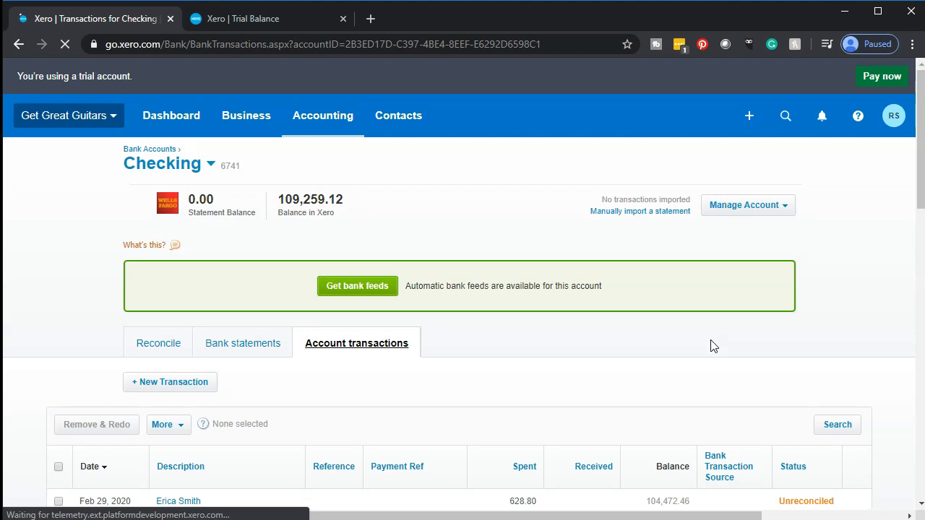
# Step: View the reconciliation marking options for the newest February 29 transaction, leaving its status as is and clearing the selection
pyautogui.scroll(-2, 711, 346)
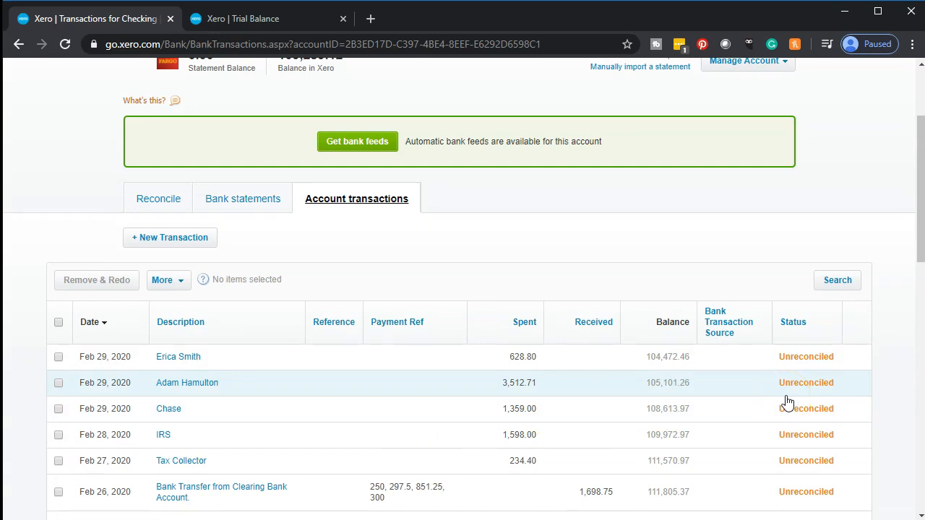
pyautogui.click(58, 357)
pyautogui.click(178, 284)
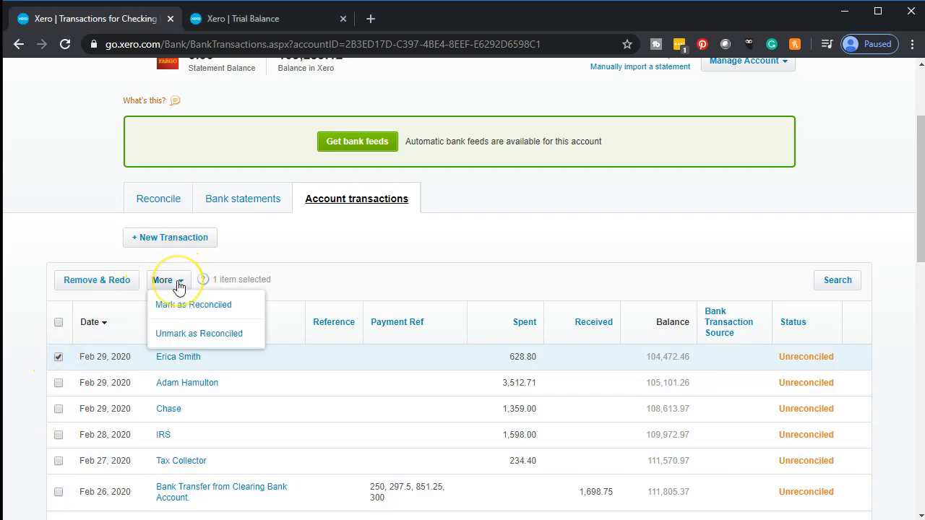
pyautogui.click(174, 336)
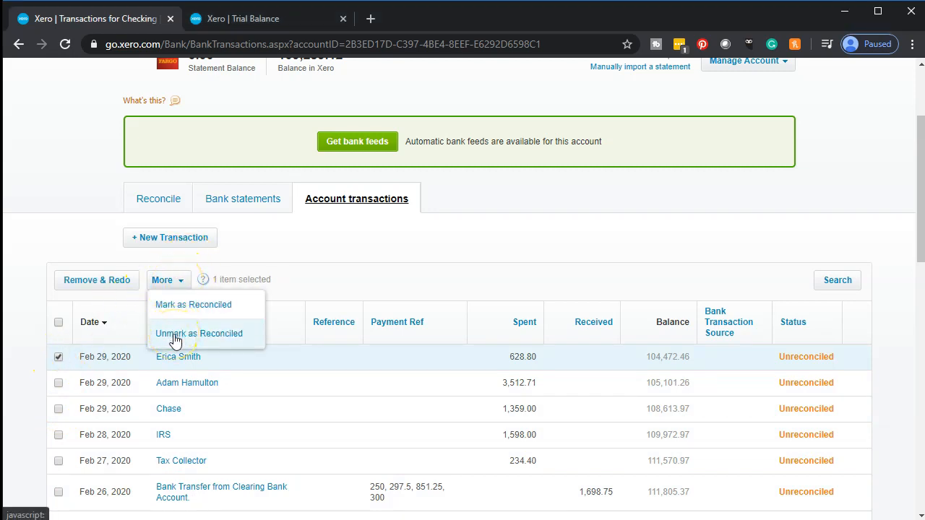
pyautogui.click(39, 195)
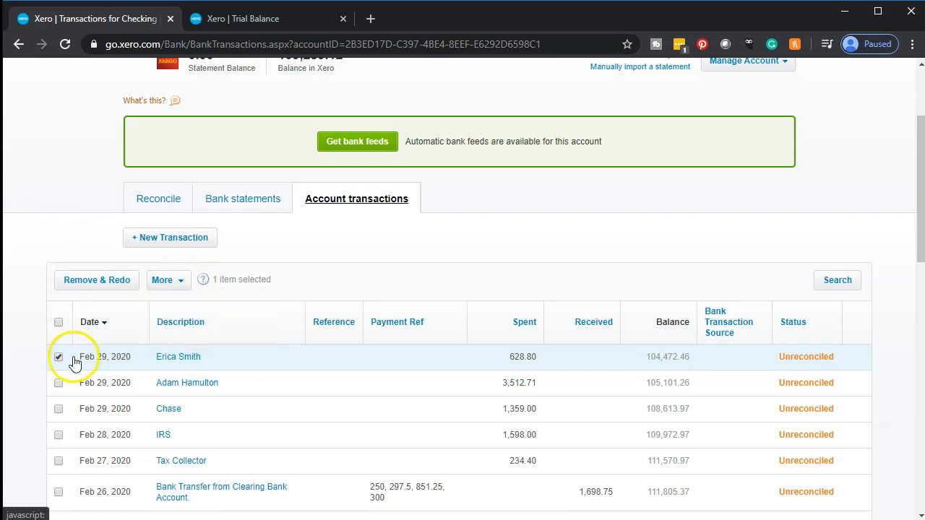
pyautogui.click(59, 357)
# Step: Duplicate the browser tab showing the Checking account's transactions and return to the original tab
pyautogui.scroll(-1, 780, 370)
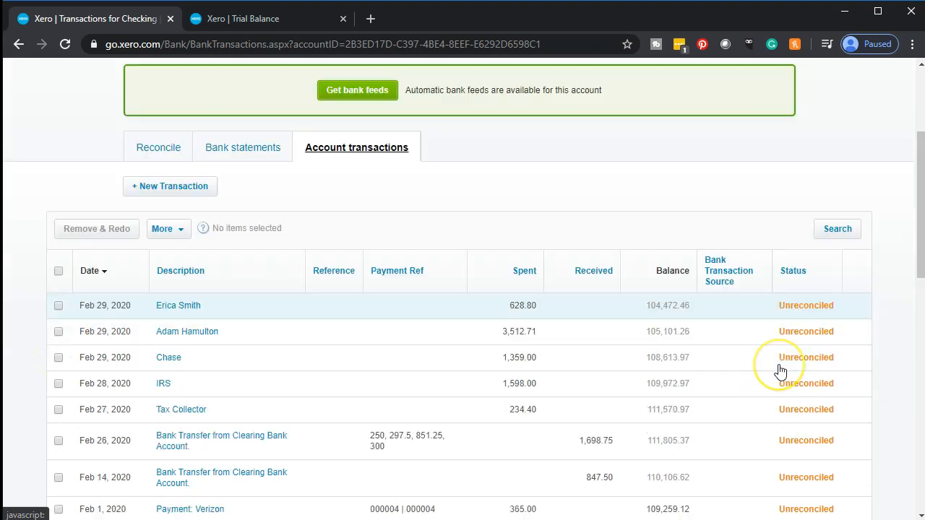
pyautogui.scroll(-10, 780, 371)
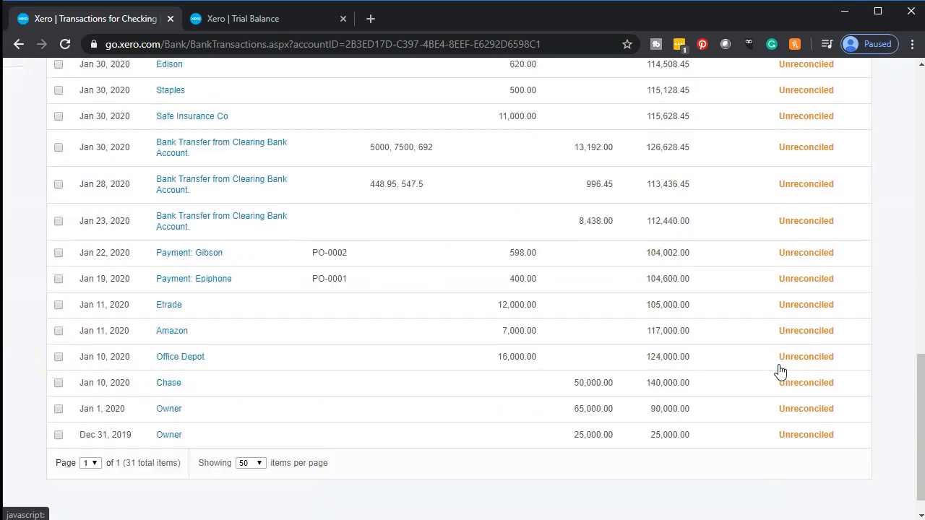
pyautogui.scroll(-1, 780, 370)
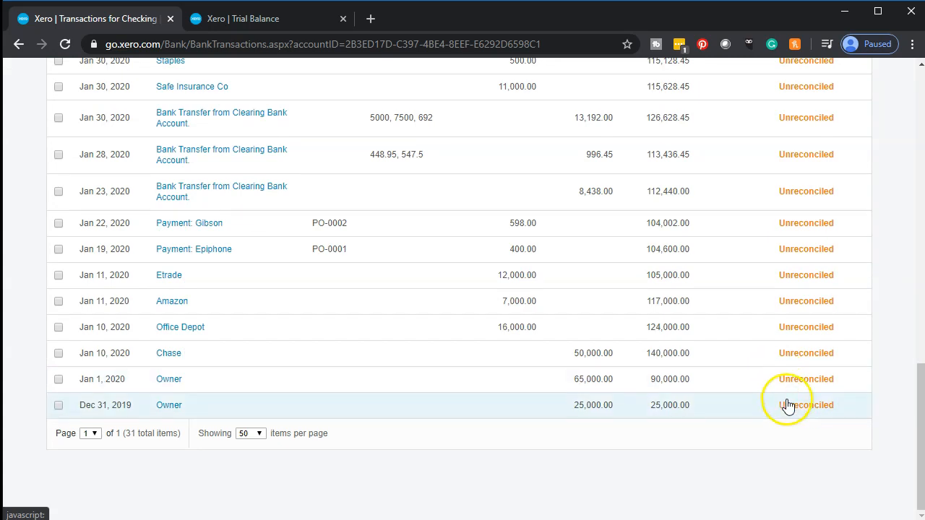
pyautogui.rightClick(130, 20)
pyautogui.click(149, 73)
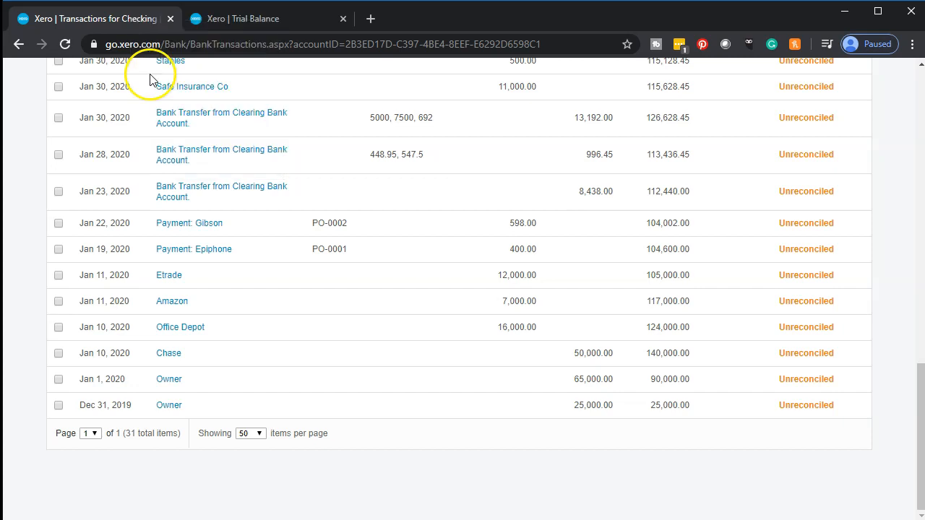
pyautogui.click(99, 22)
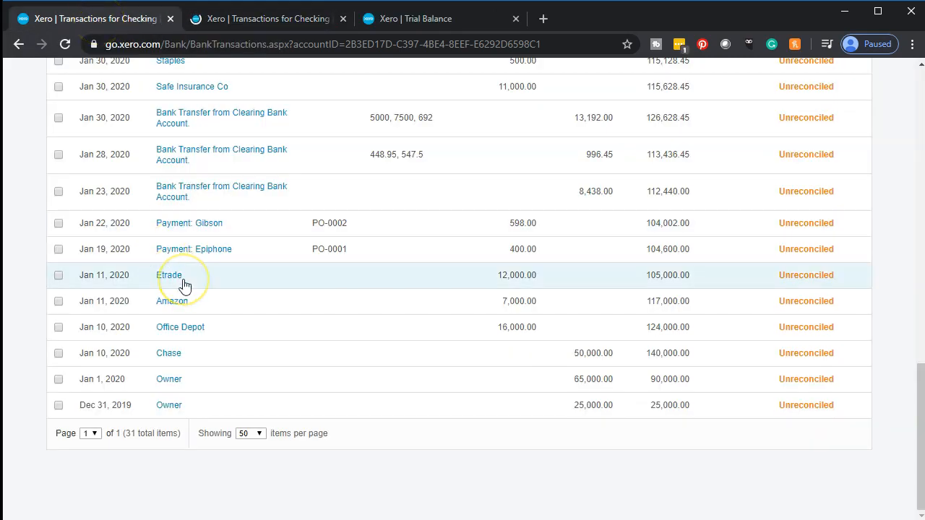
# Step: Compare the January Checking transactions in Xero with the checks and withdrawals on the Excel bank statement
pyautogui.scroll(3, 189, 287)
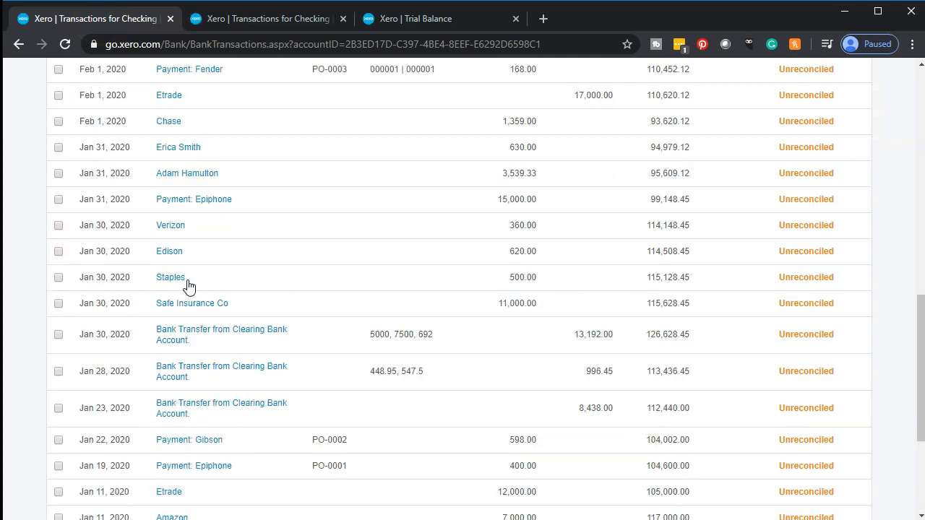
pyautogui.scroll(-3, 189, 287)
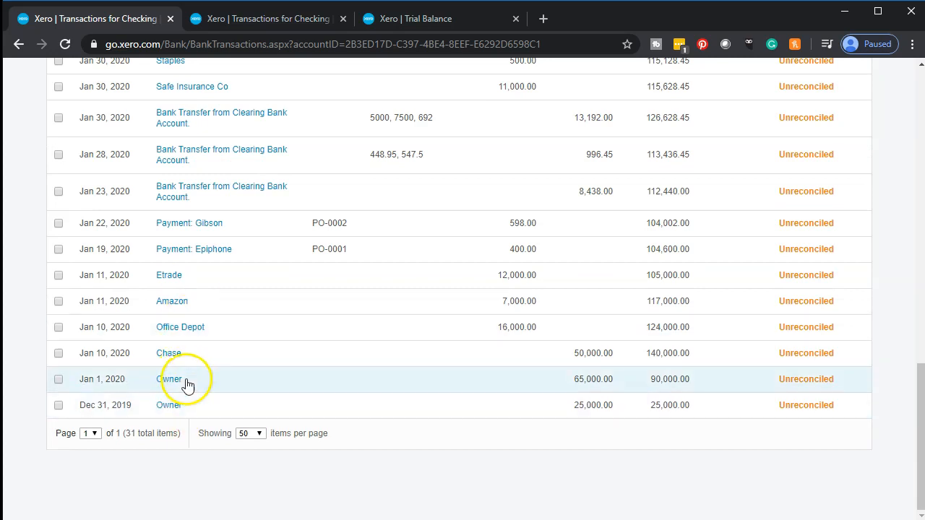
pyautogui.hotkey('alt', 'Tab')
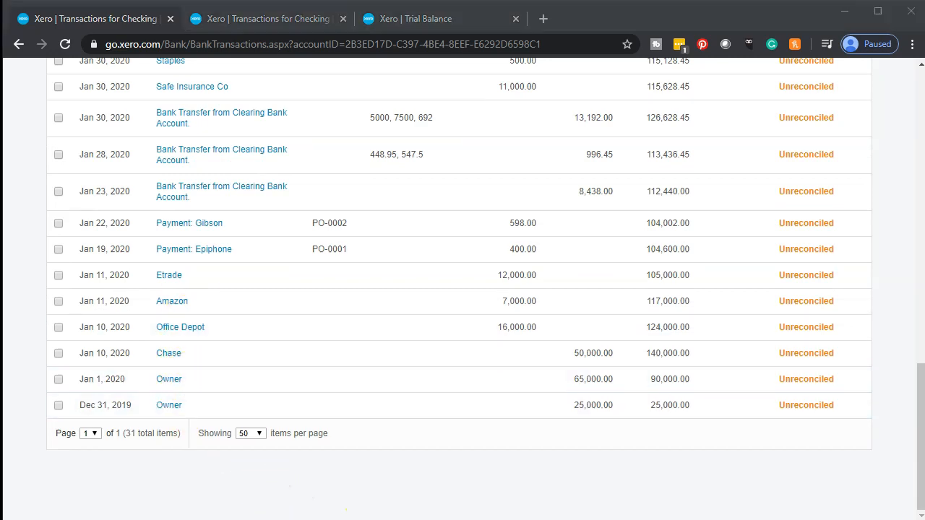
pyautogui.hotkey('alt', 'Tab')
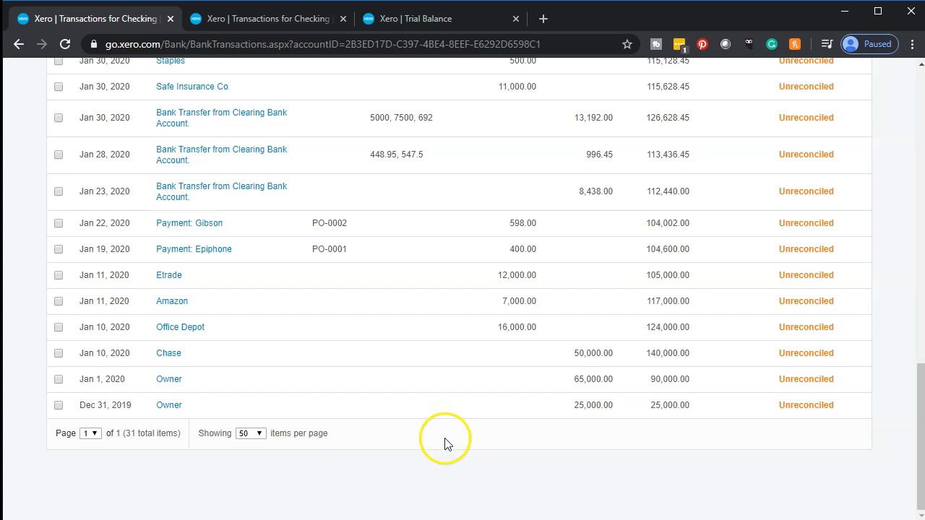
pyautogui.hotkey('alt', 'Tab')
pyautogui.click(554, 376)
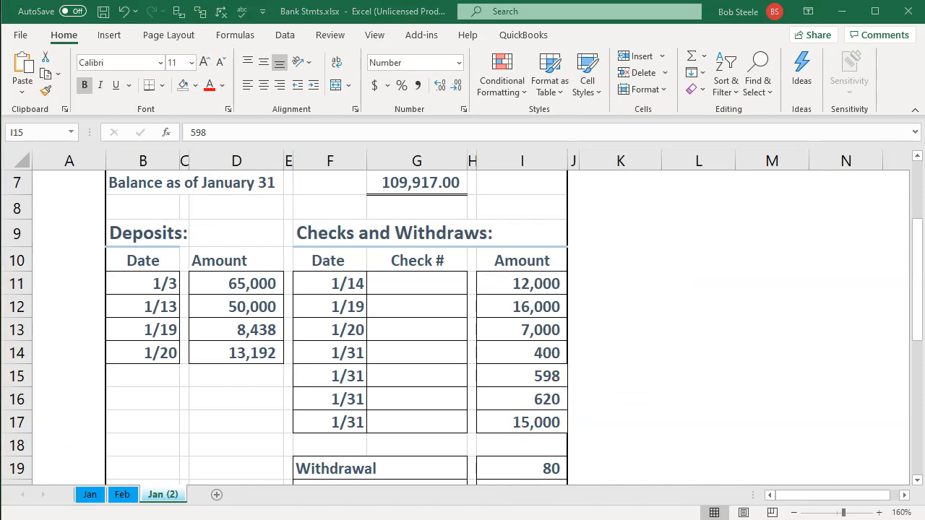
pyautogui.hotkey('alt', 'Tab')
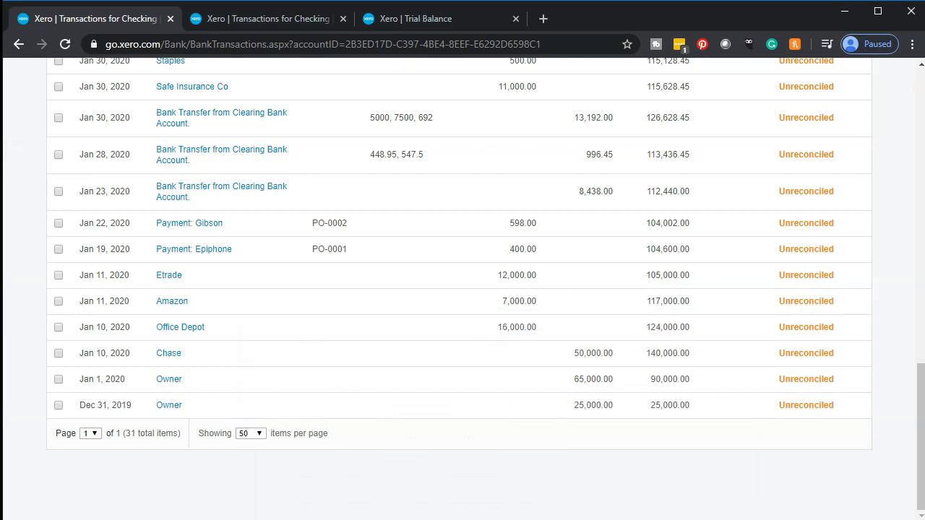
pyautogui.hotkey('alt', 'Tab')
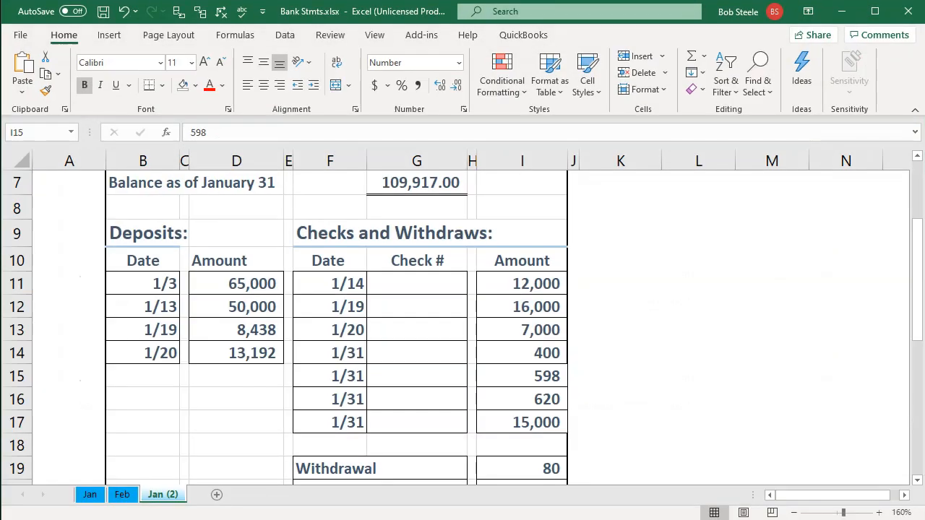
# Step: Examine the bank statement's Withdrawal and Bank service charges rows and check them against the January Checking transactions in Xero
pyautogui.click(446, 423)
pyautogui.scroll(-1, 441, 428)
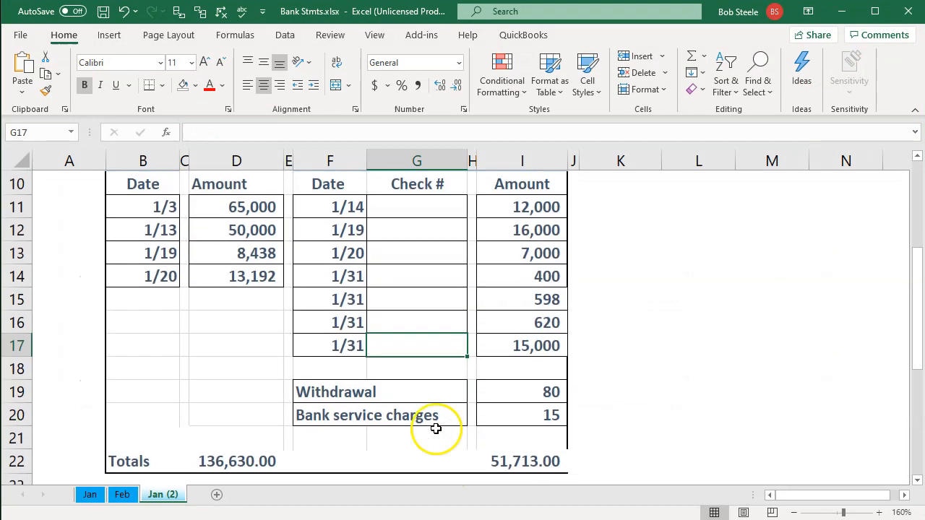
pyautogui.moveTo(327, 396); pyautogui.dragTo(500, 414)
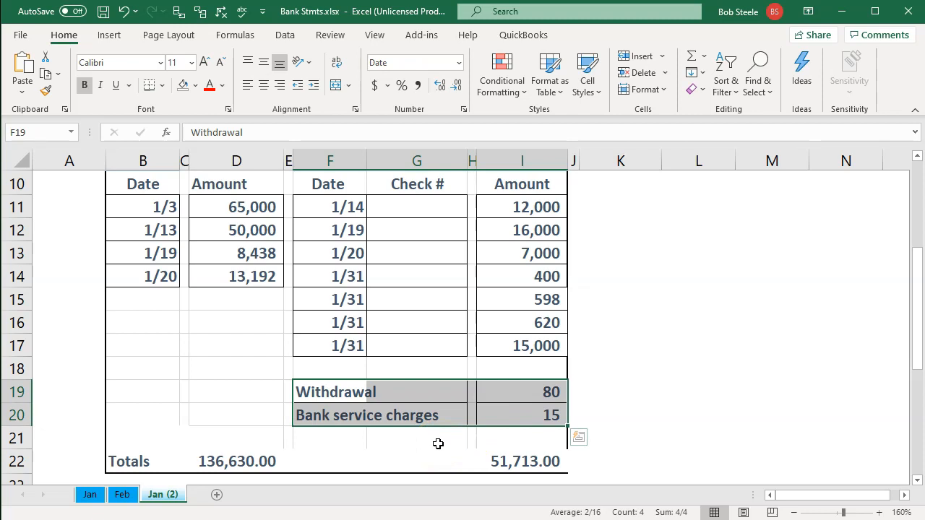
pyautogui.hotkey('alt', 'Tab')
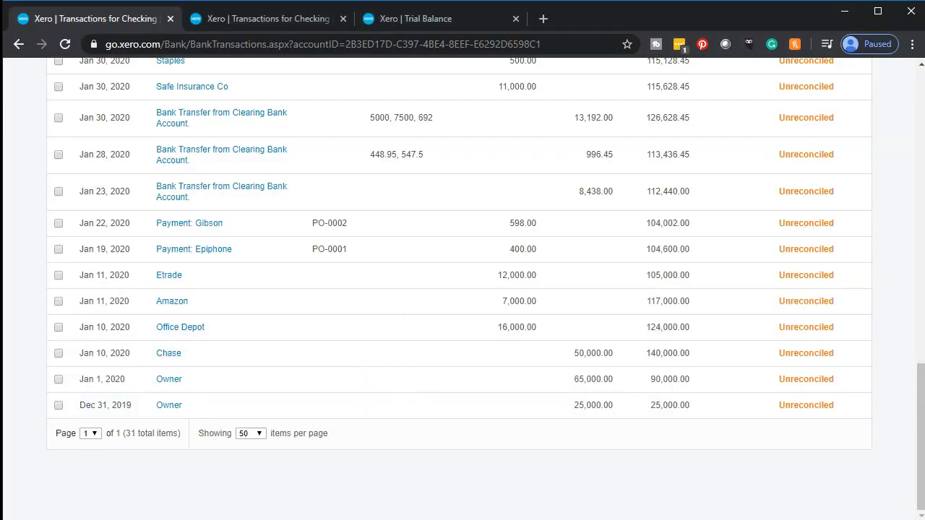
pyautogui.hotkey('alt', 'Tab')
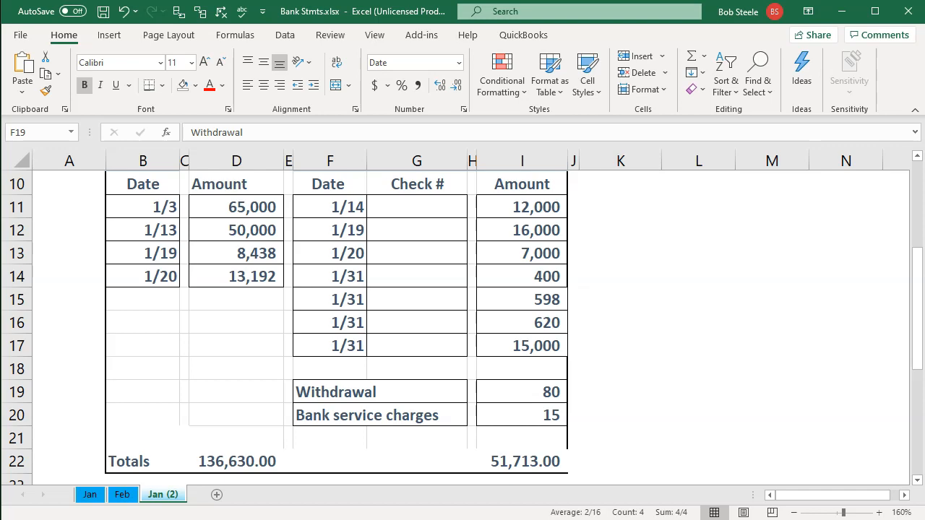
pyautogui.hotkey('alt', 'Tab')
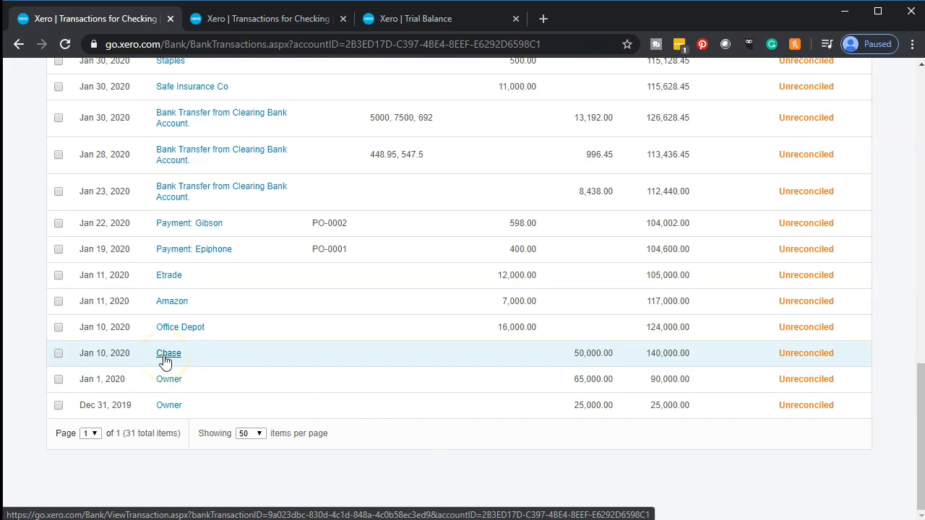
pyautogui.scroll(1, 165, 361)
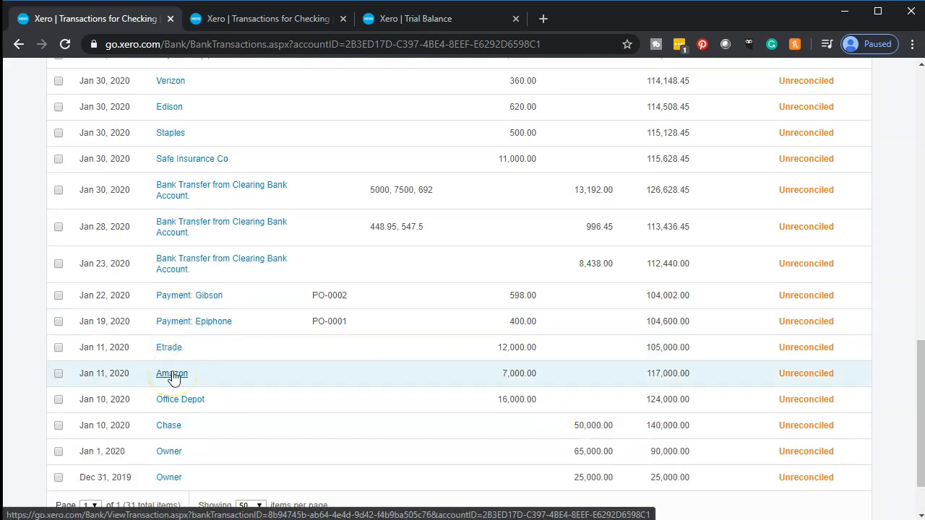
pyautogui.scroll(1, 174, 378)
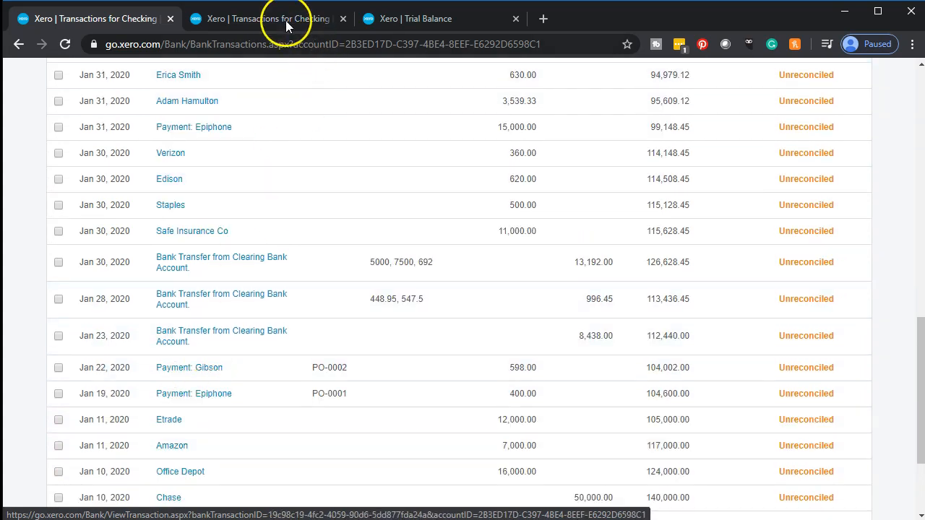
# Step: Open the Bank Reconciliation Summary report from the accounting reports in the original Checking transactions tab
pyautogui.click(257, 22)
pyautogui.click(127, 21)
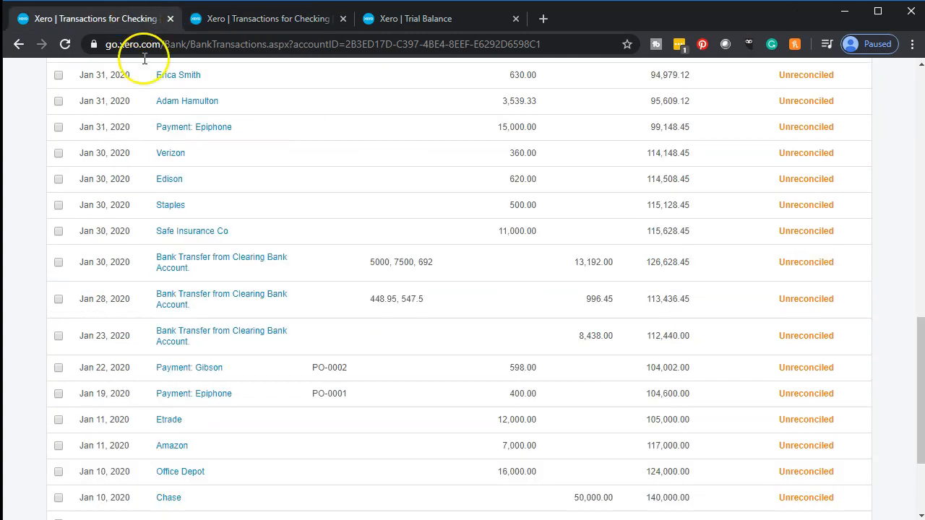
pyautogui.scroll(8, 175, 208)
pyautogui.scroll(3, 175, 208)
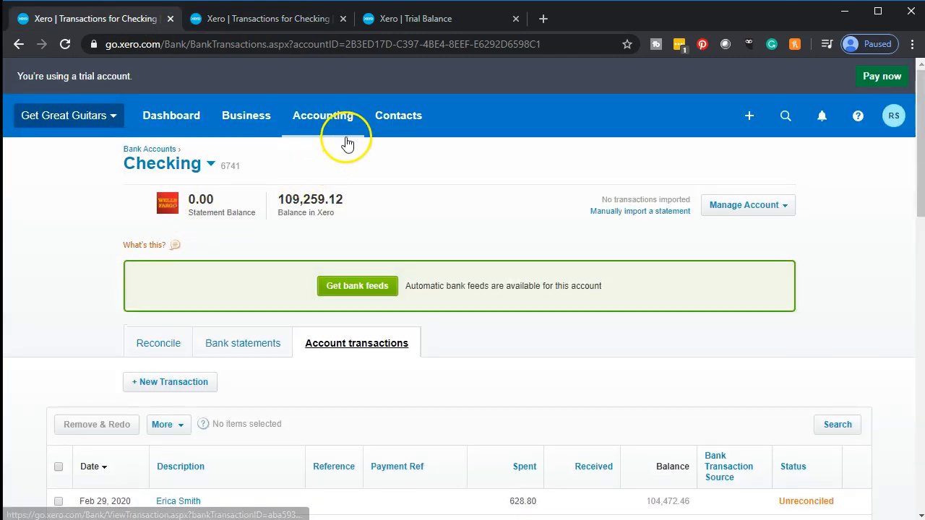
pyautogui.click(326, 124)
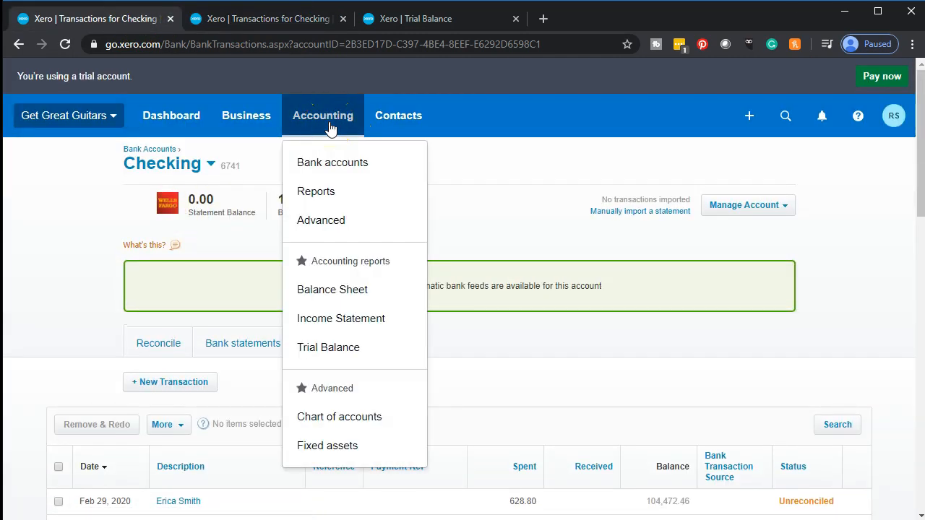
pyautogui.click(336, 202)
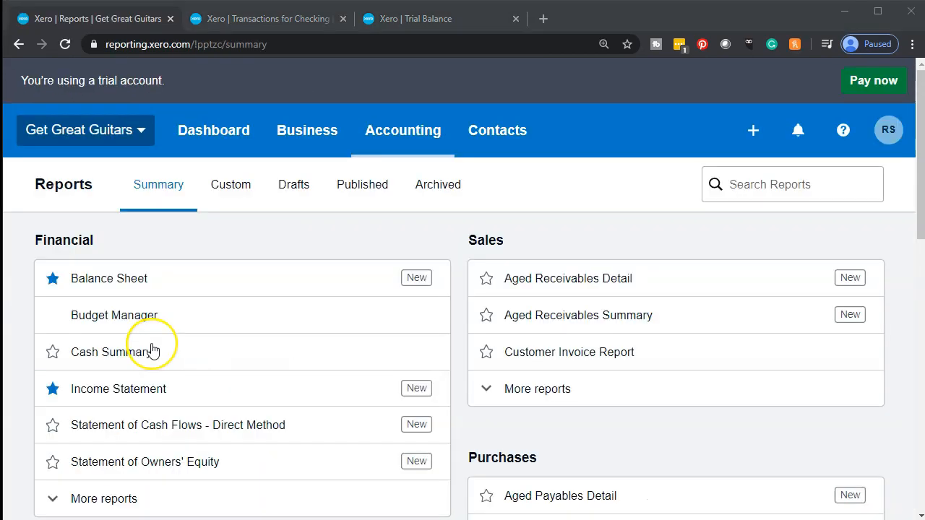
pyautogui.scroll(-10, 153, 350)
pyautogui.scroll(2, 153, 350)
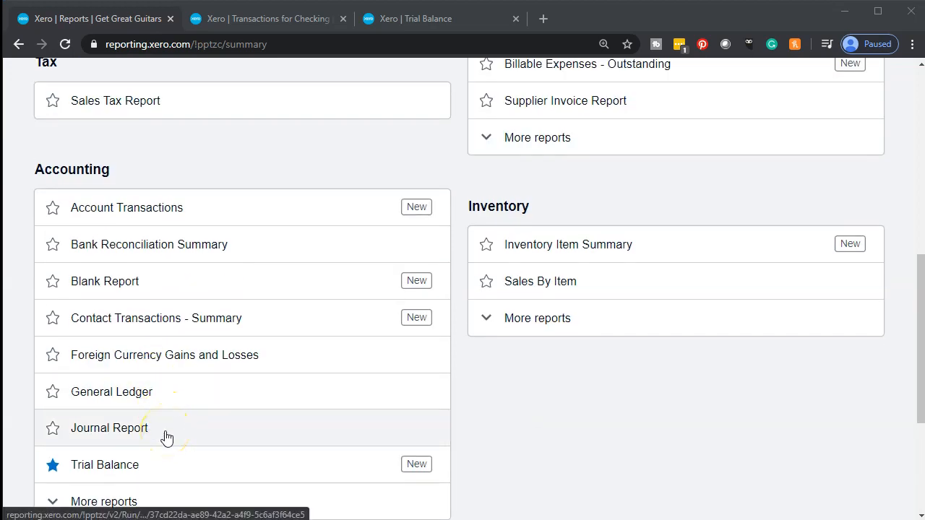
pyautogui.click(148, 256)
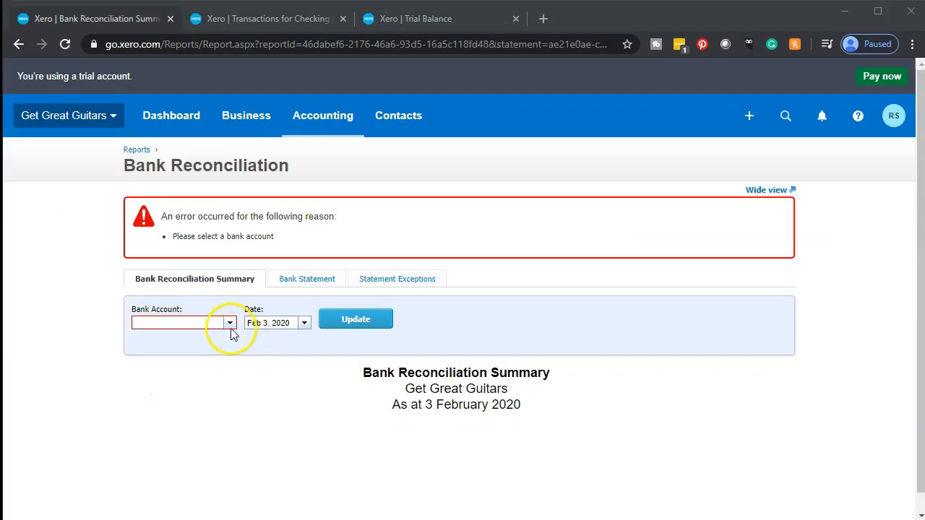
# Step: Run the Bank Reconciliation Summary for the 1105 - Checking account as of Jan 31, 2020
pyautogui.click(230, 323)
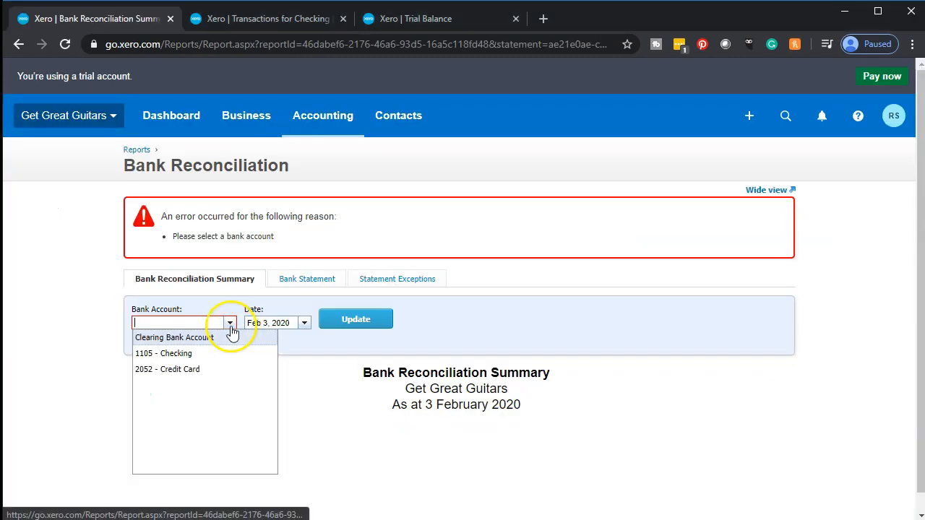
pyautogui.click(184, 358)
pyautogui.click(305, 324)
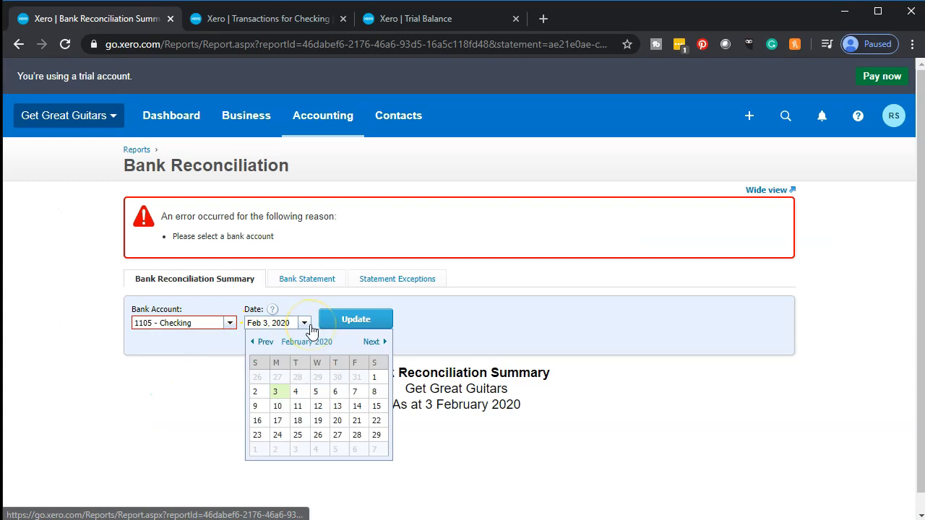
pyautogui.click(357, 378)
pyautogui.click(347, 324)
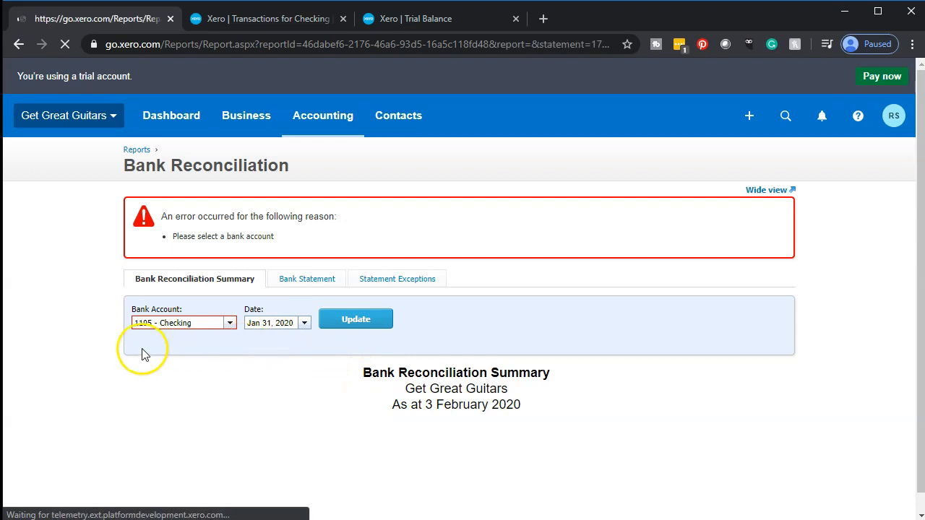
# Step: Compare the summary's Balance in Xero with the Checking account's debit balance on the January 31, 2020 Trial Balance
pyautogui.scroll(-3, 178, 387)
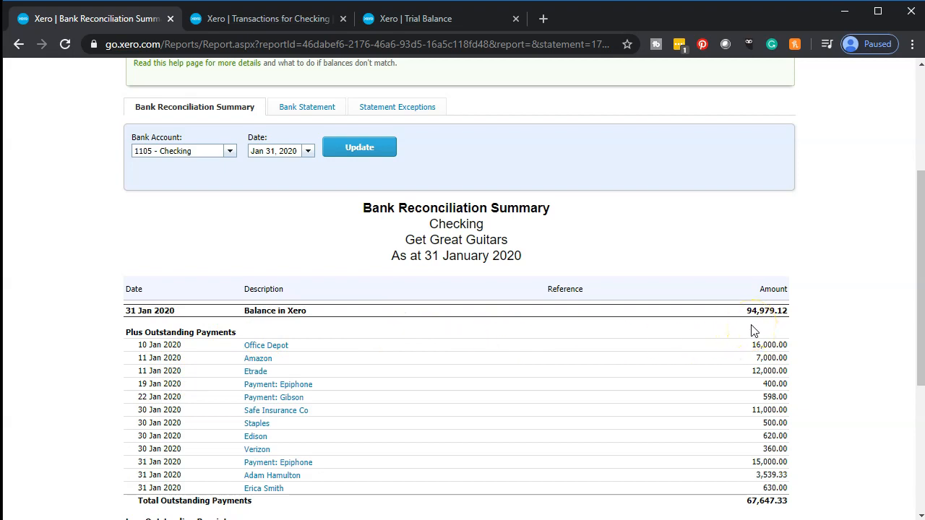
pyautogui.click(428, 24)
pyautogui.scroll(-3, 458, 165)
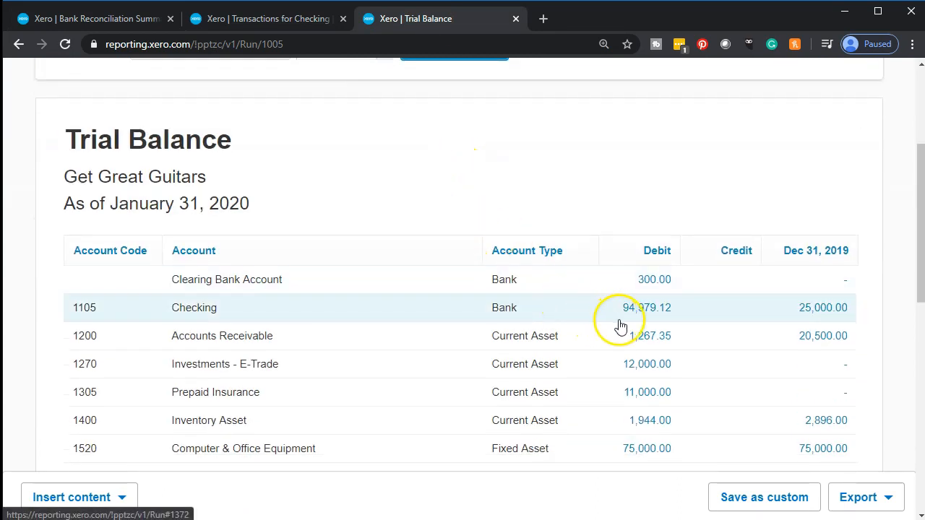
pyautogui.click(49, 15)
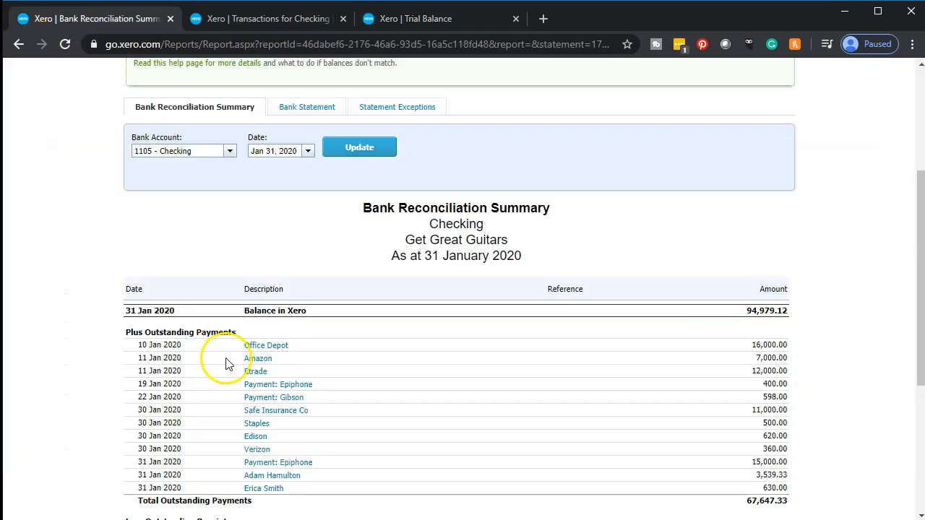
# Step: Review the summary's outstanding payments and receipts against the withdrawals total on the Excel bank statement for January
pyautogui.scroll(-1, 217, 365)
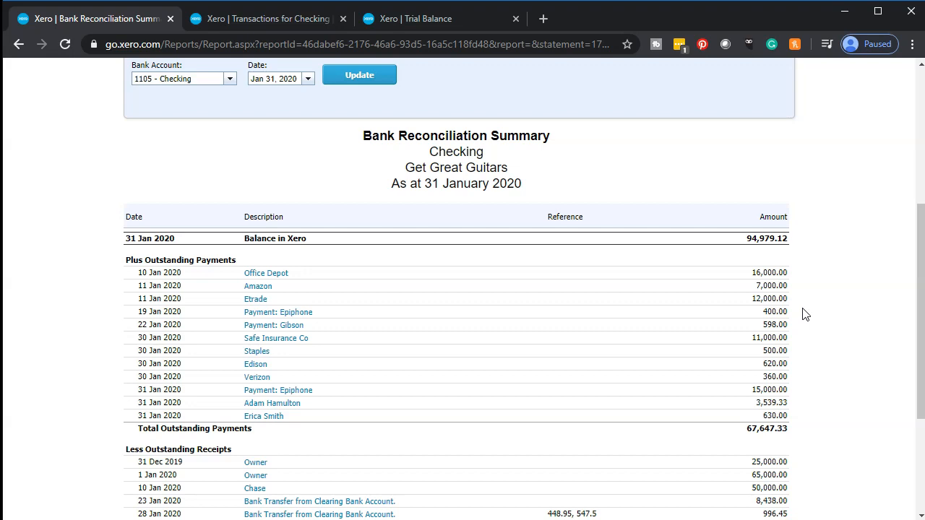
pyautogui.scroll(-3, 805, 315)
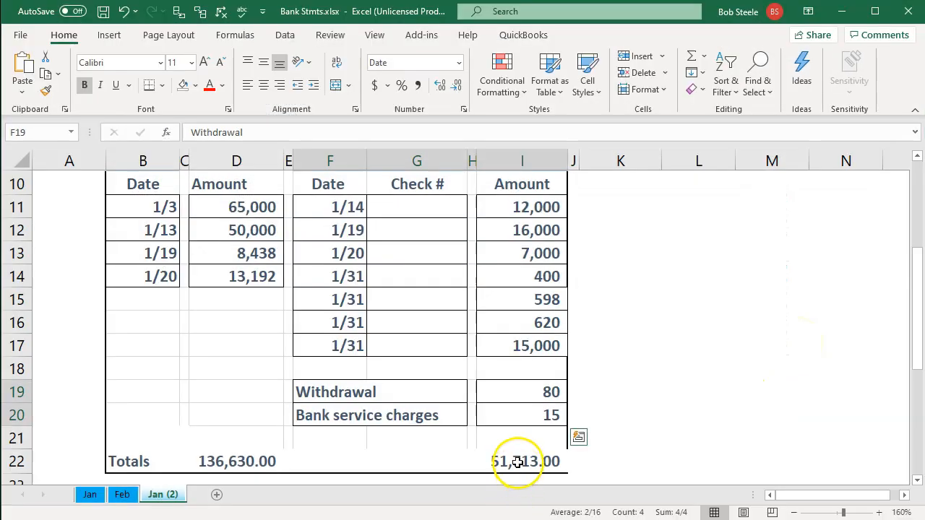
pyautogui.click(518, 461)
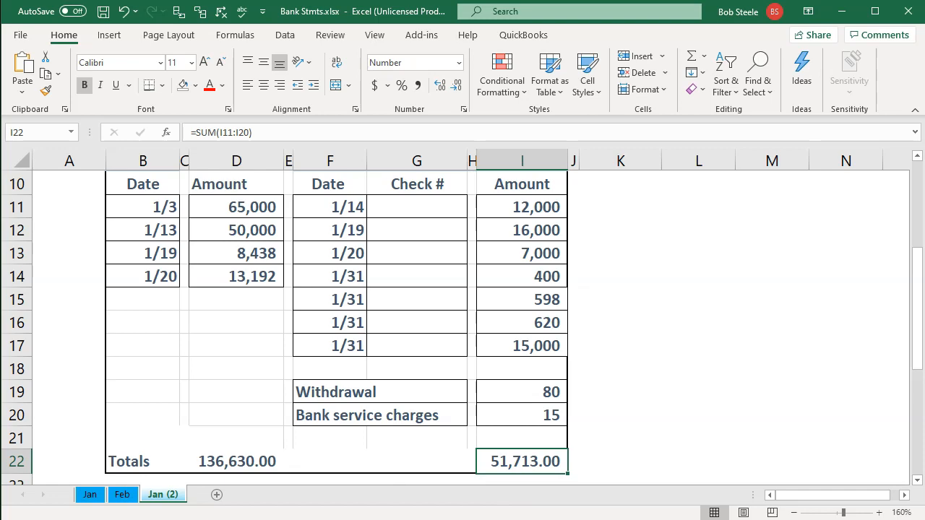
pyautogui.click(471, 518)
pyautogui.scroll(1, 847, 299)
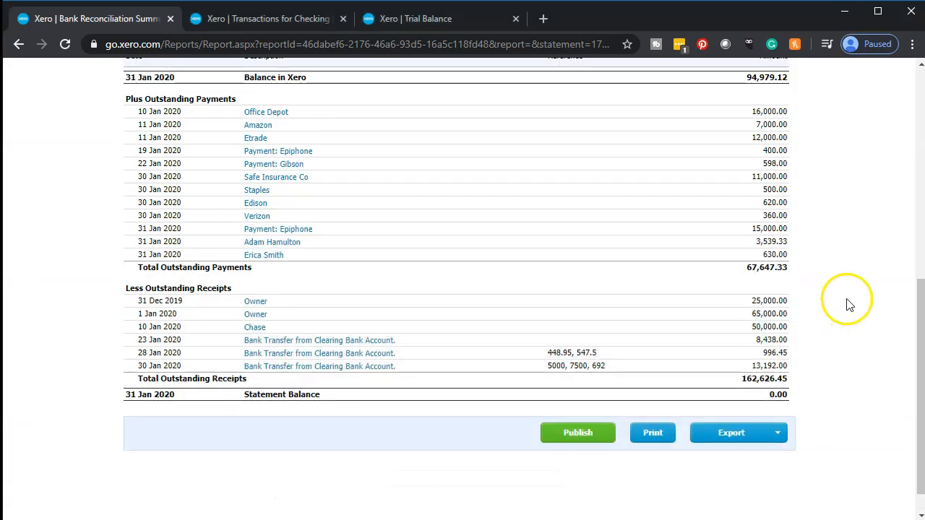
pyautogui.scroll(1, 849, 305)
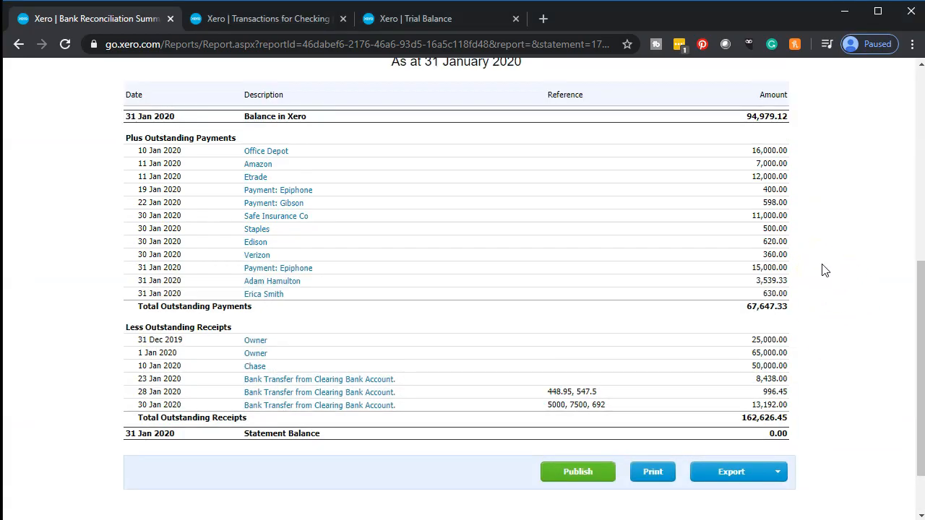